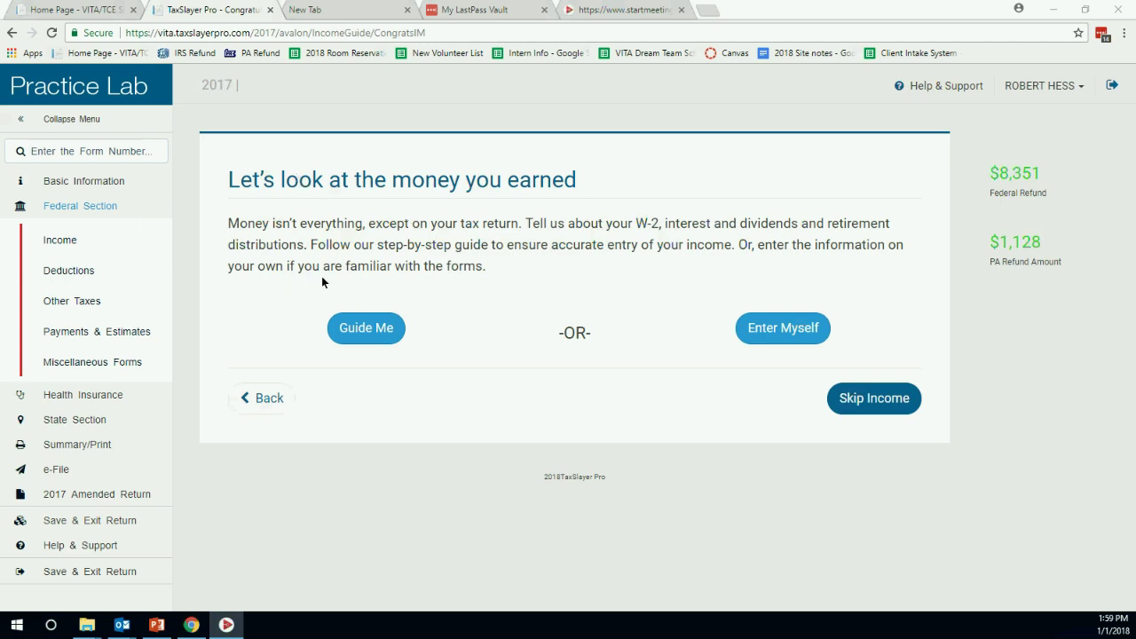
Search the forms for 1098 and open the page for mortgage interest reported on Form 1098.
left_click(87, 247)
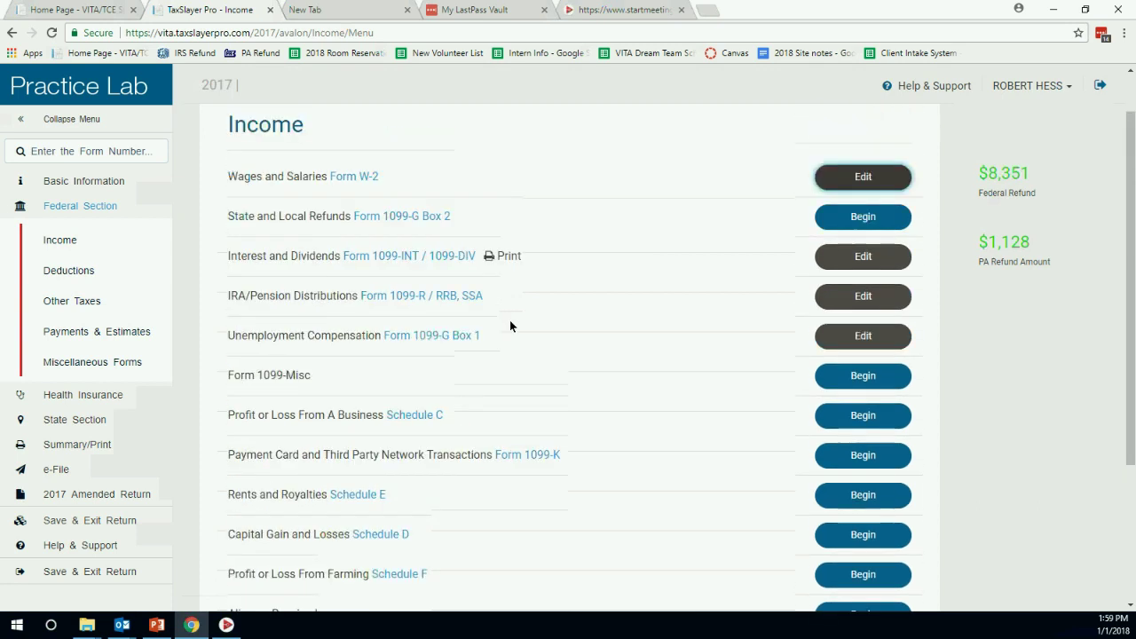
left_click(96, 156)
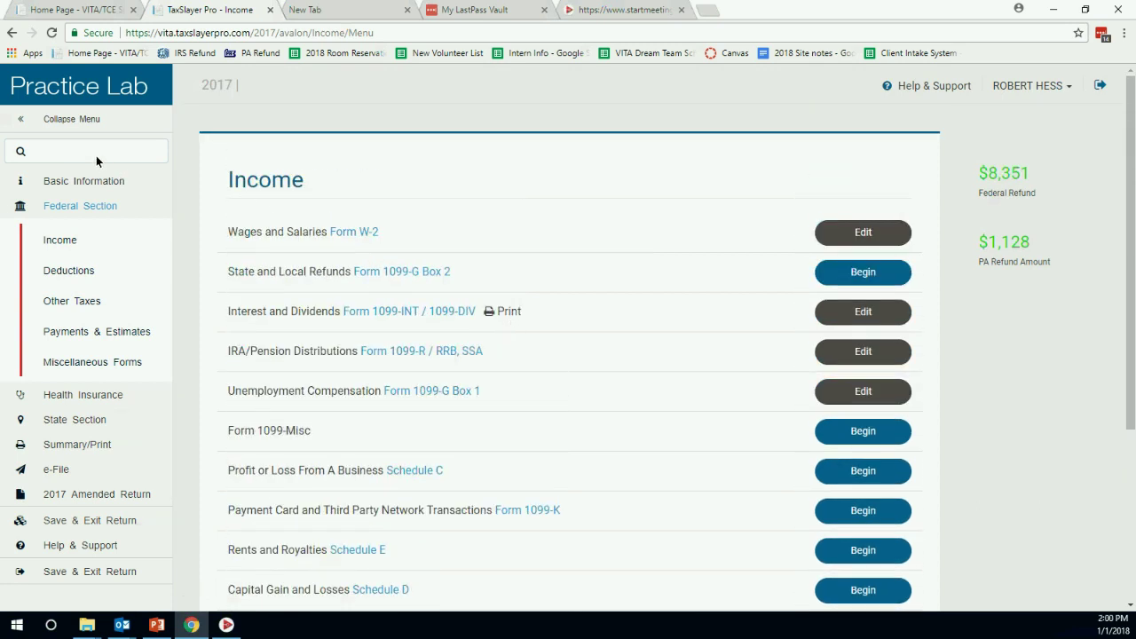
type("1098")
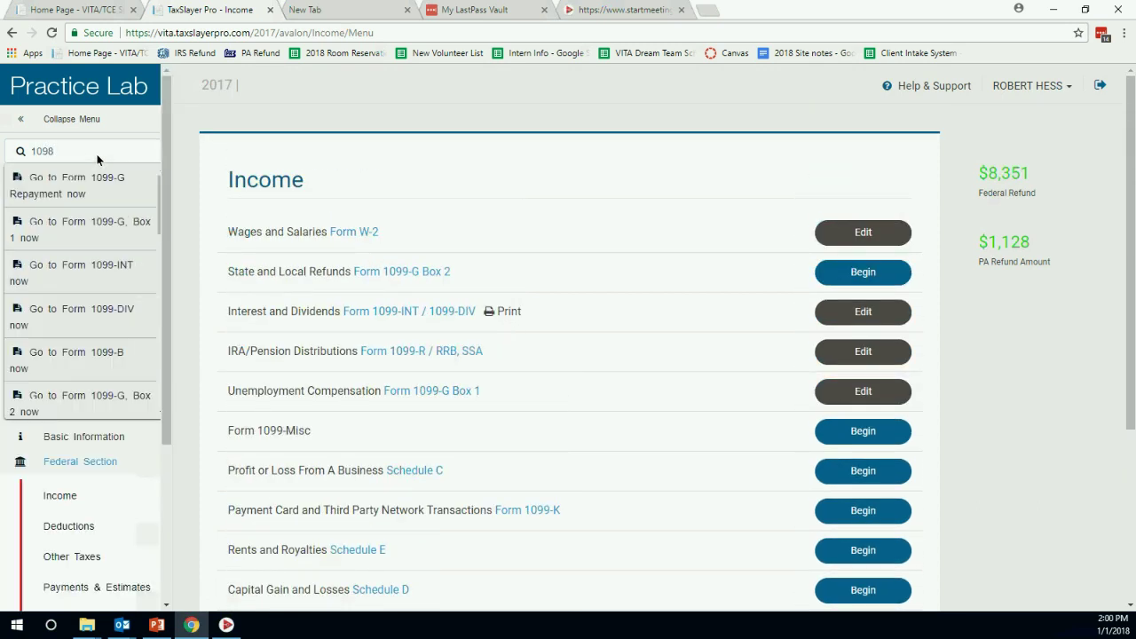
scroll(99, 200, "down", 3)
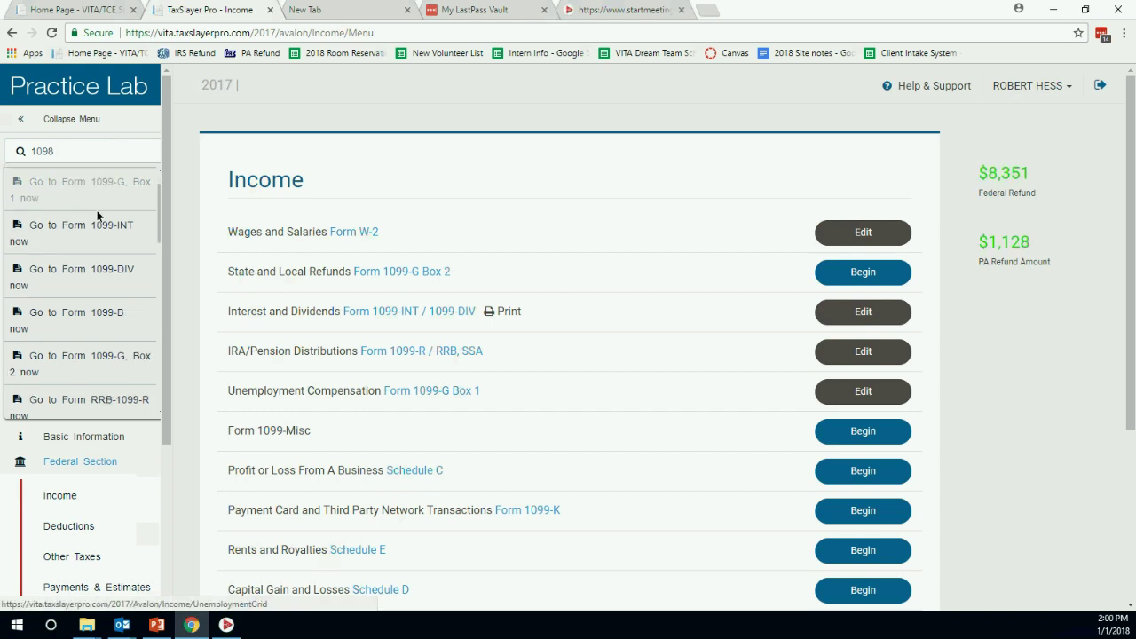
scroll(97, 211, "down", 3)
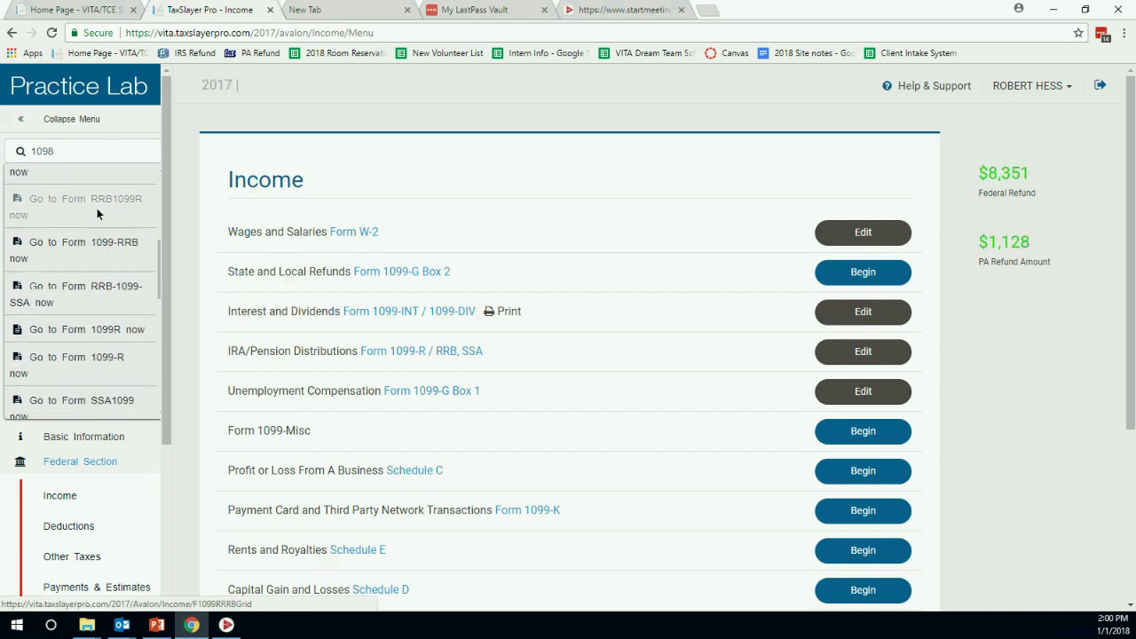
scroll(97, 210, "down", 4)
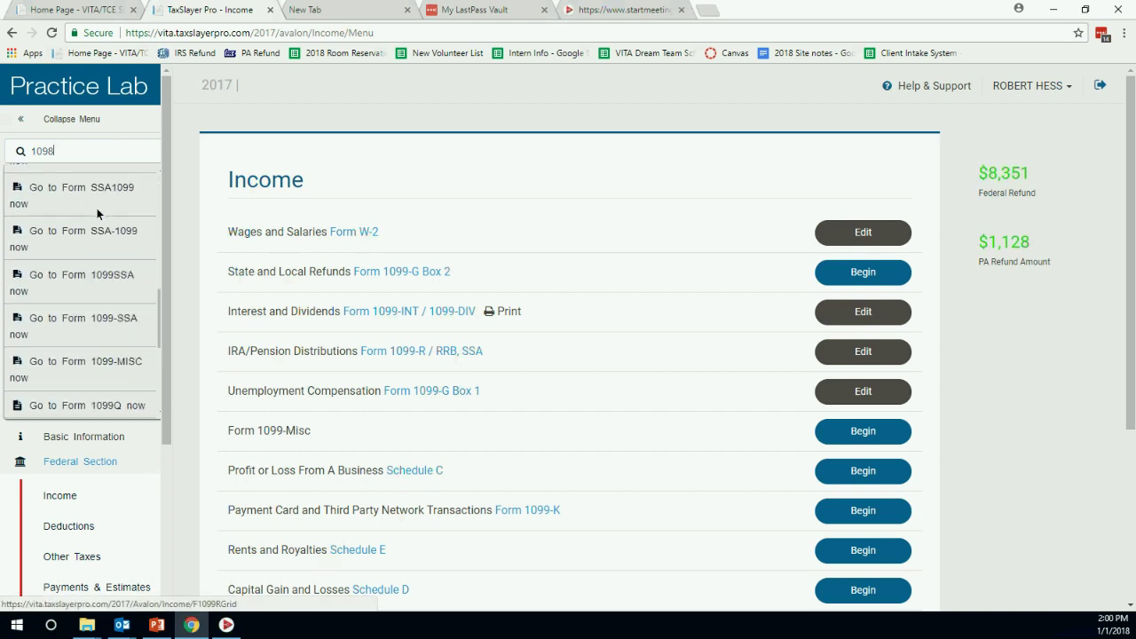
scroll(98, 214, "down", 4)
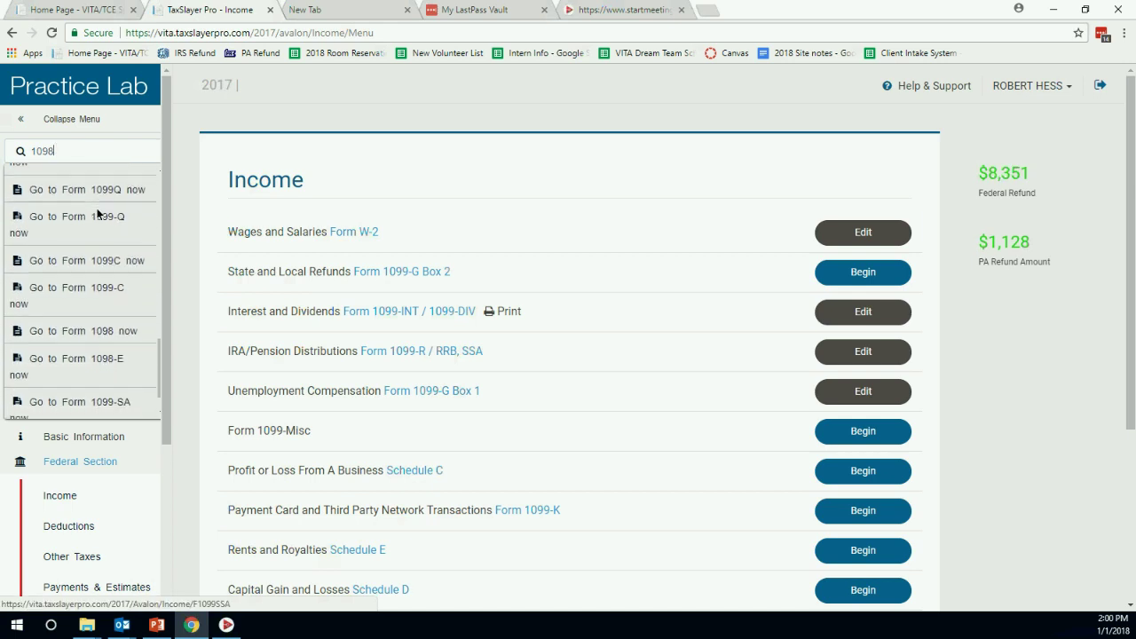
left_click(104, 293)
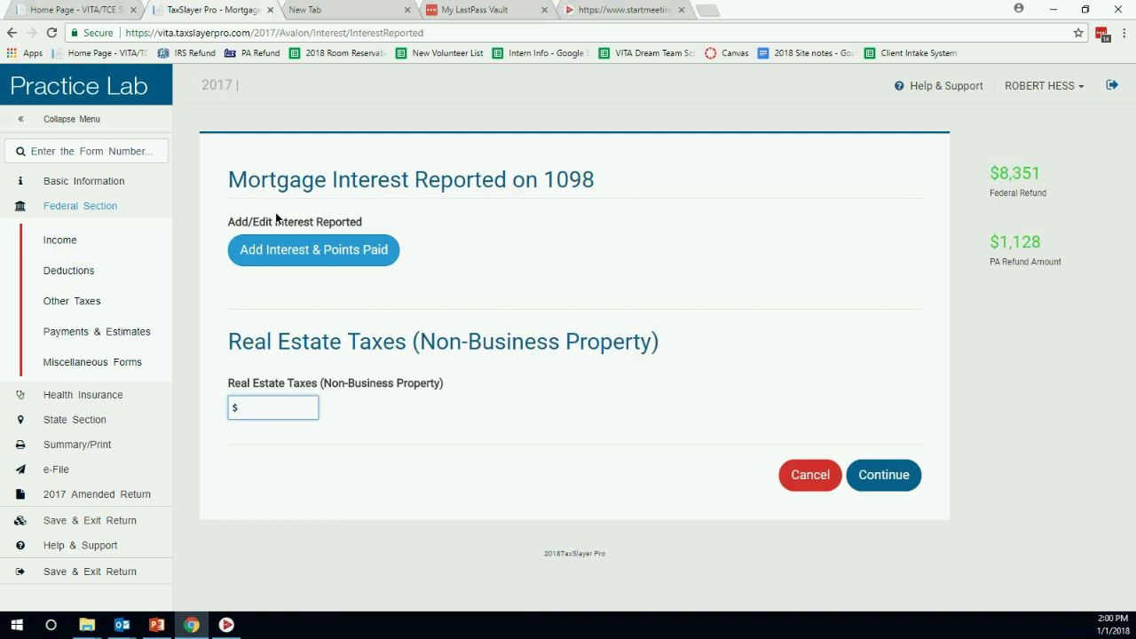
Go through the itemized deductions to the mortgage interest reported on Form 1098 and enter real estate taxes of $3500.
left_click(71, 272)
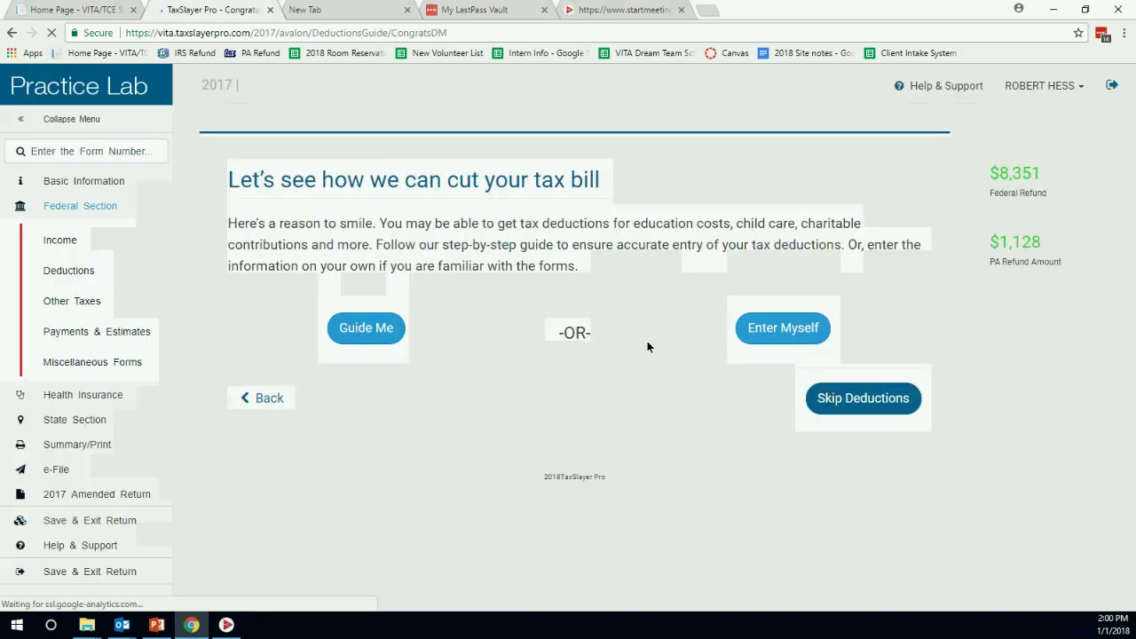
left_click(780, 329)
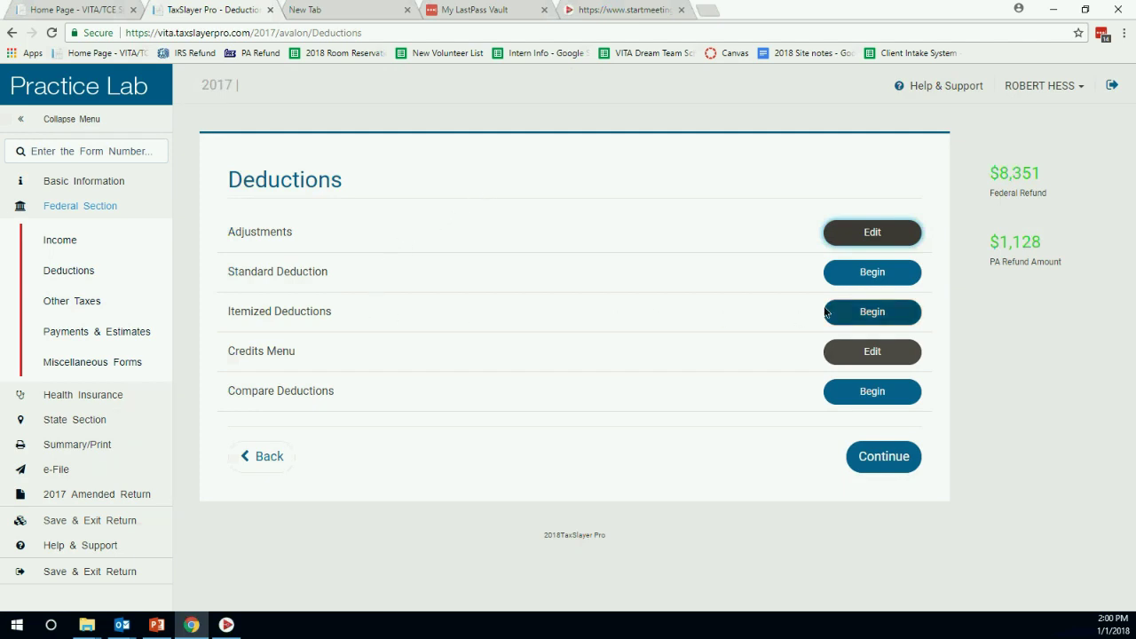
left_click(855, 310)
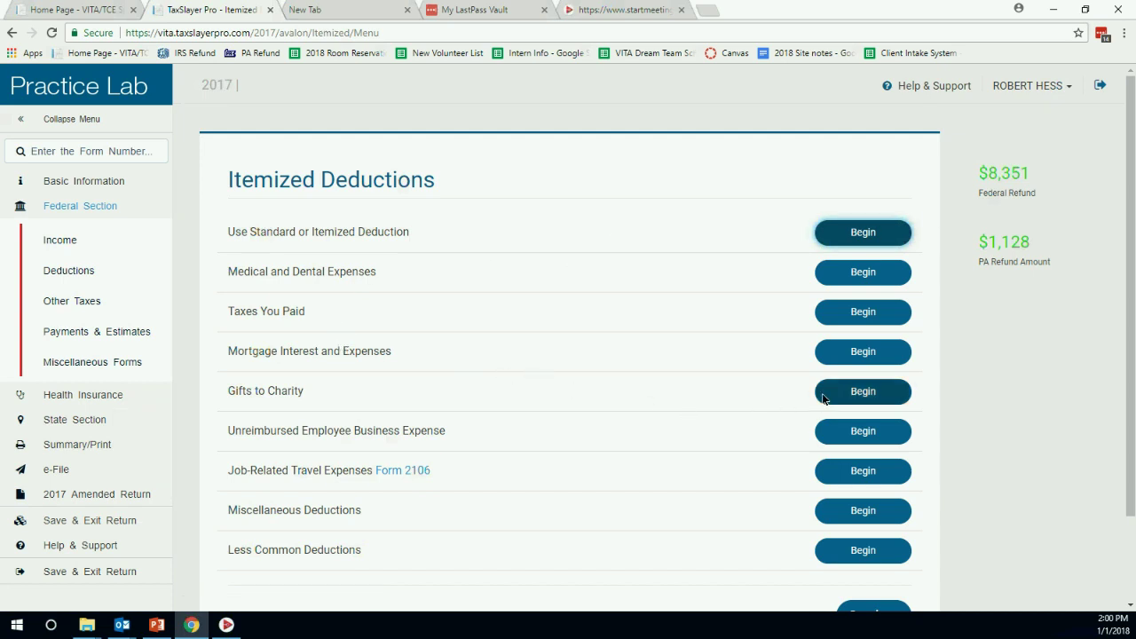
left_click(852, 353)
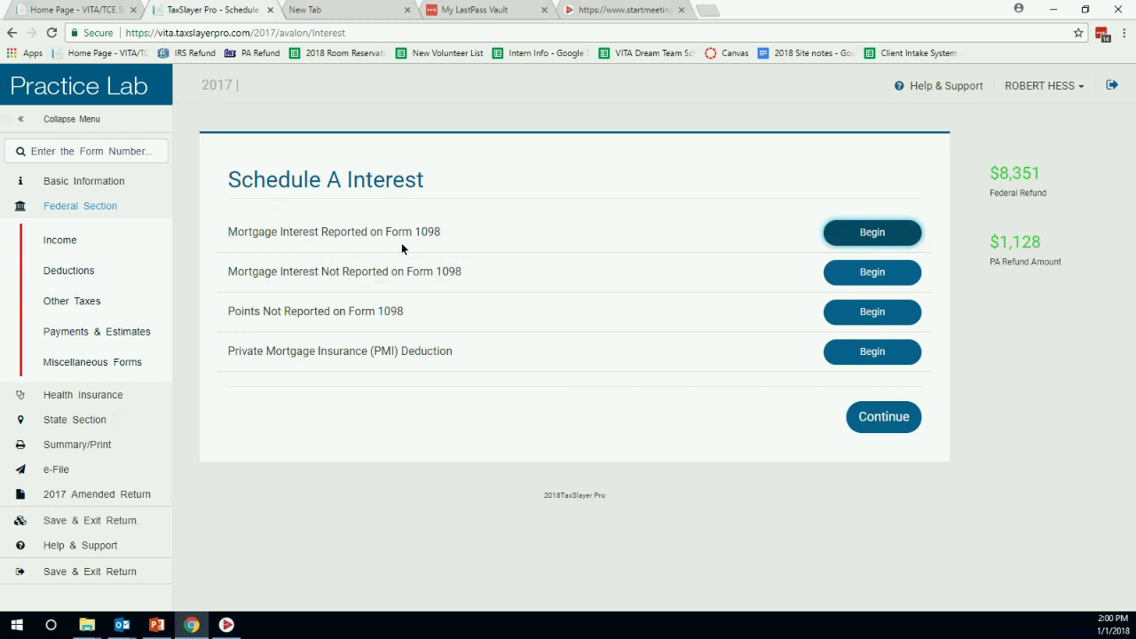
left_click(855, 232)
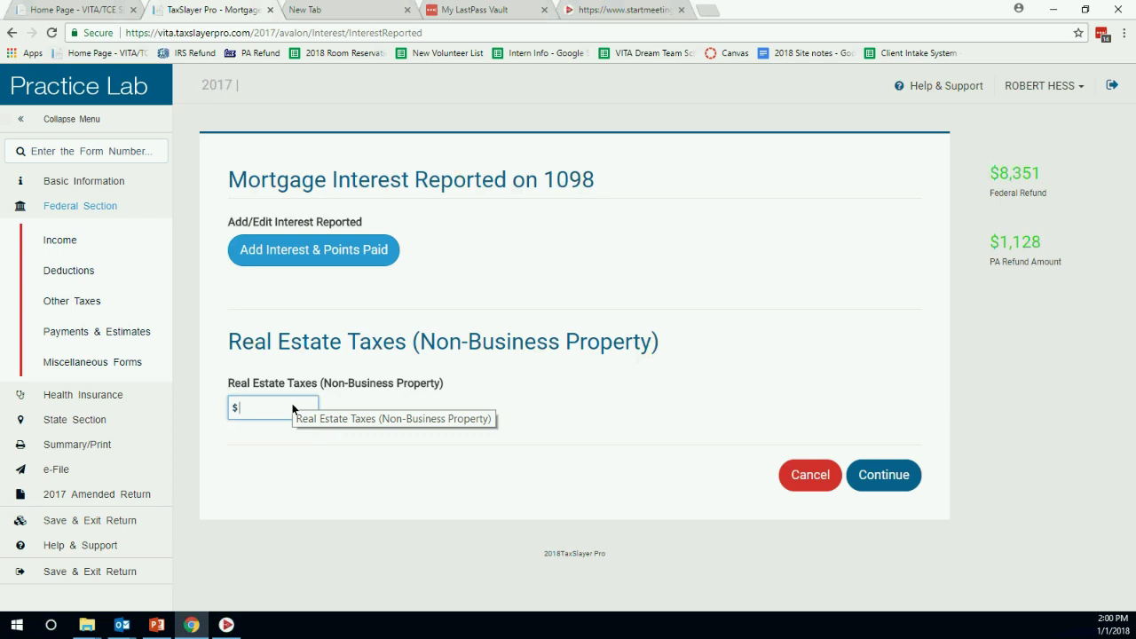
type("3500")
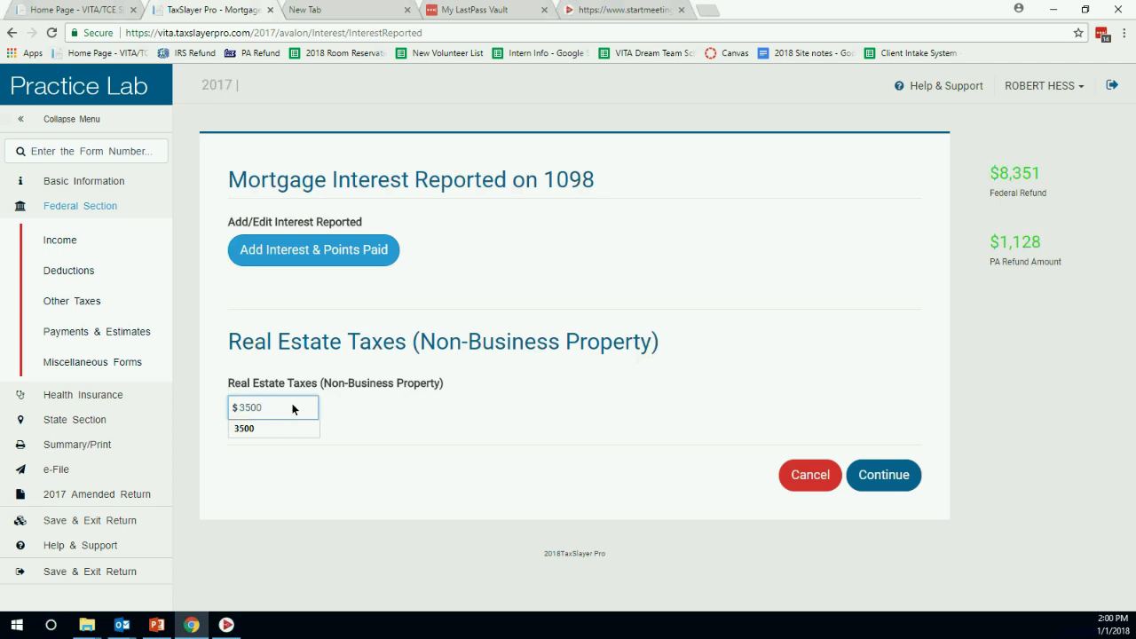
left_click(399, 436)
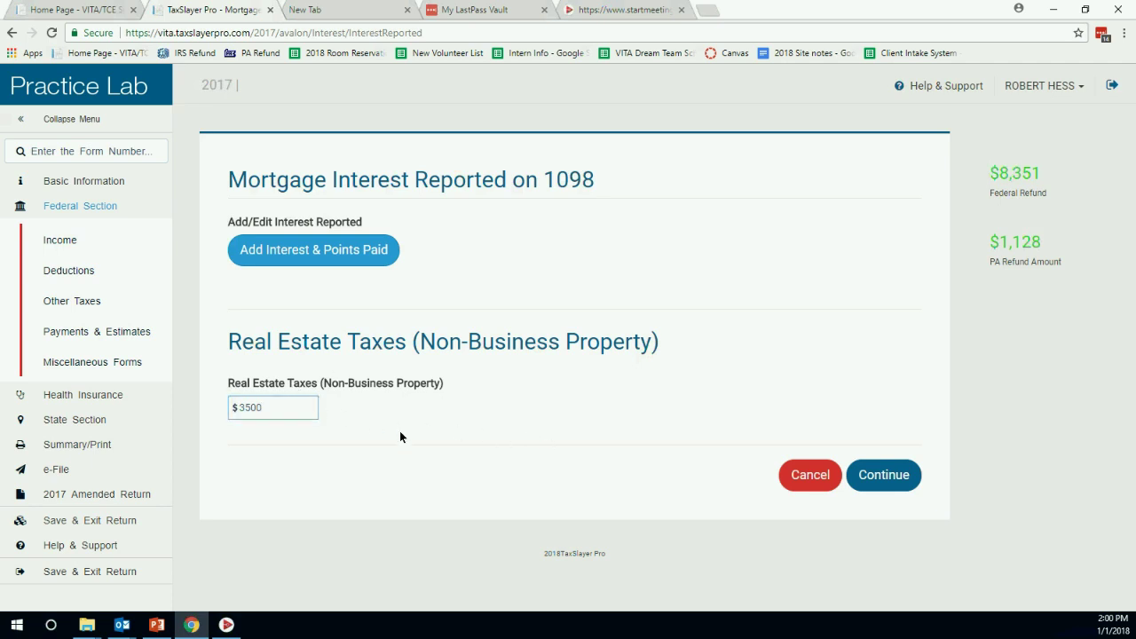
Add an interest and points paid entry with LANCASTER LOANS as the lender's name, in capital letters.
left_click(272, 253)
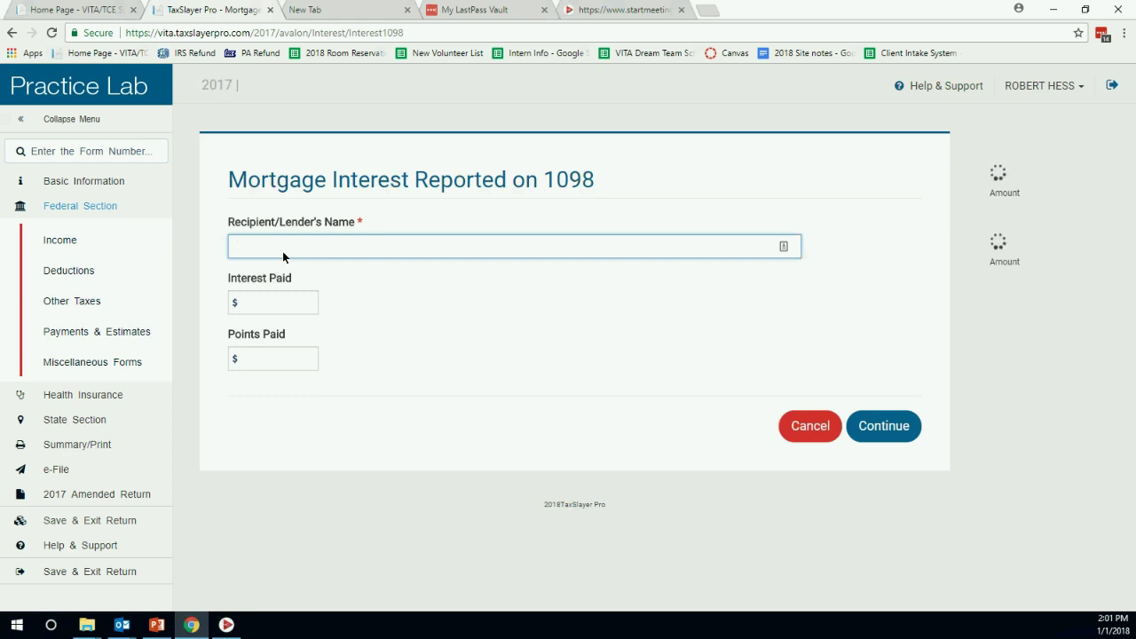
type("lancaster l")
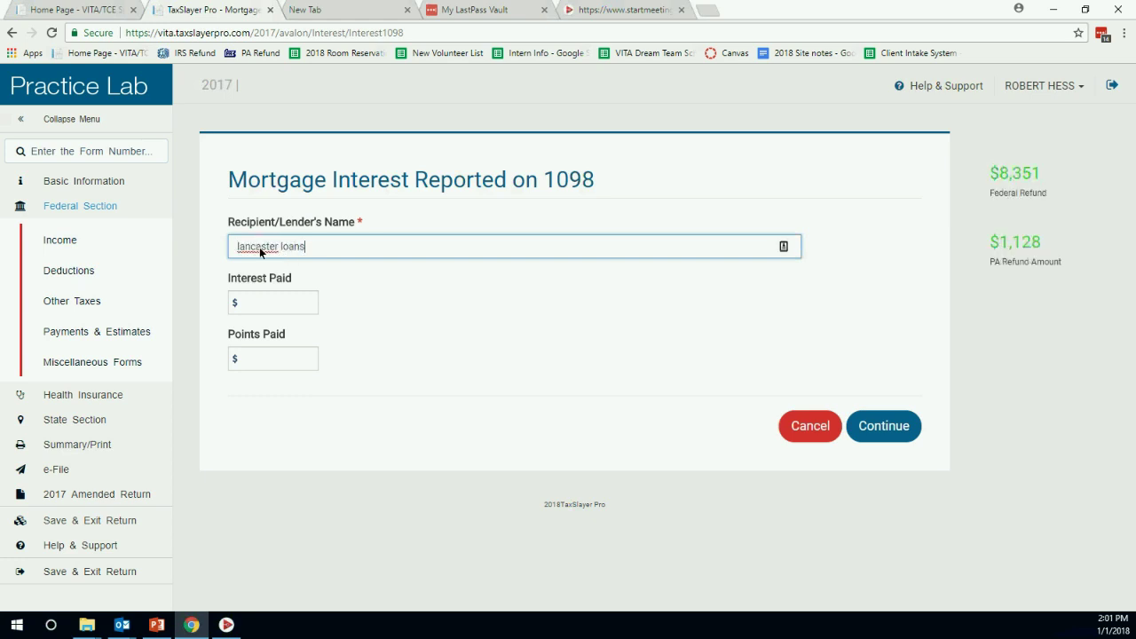
type("oans")
right_click(259, 247)
left_click(288, 259)
left_click(284, 304)
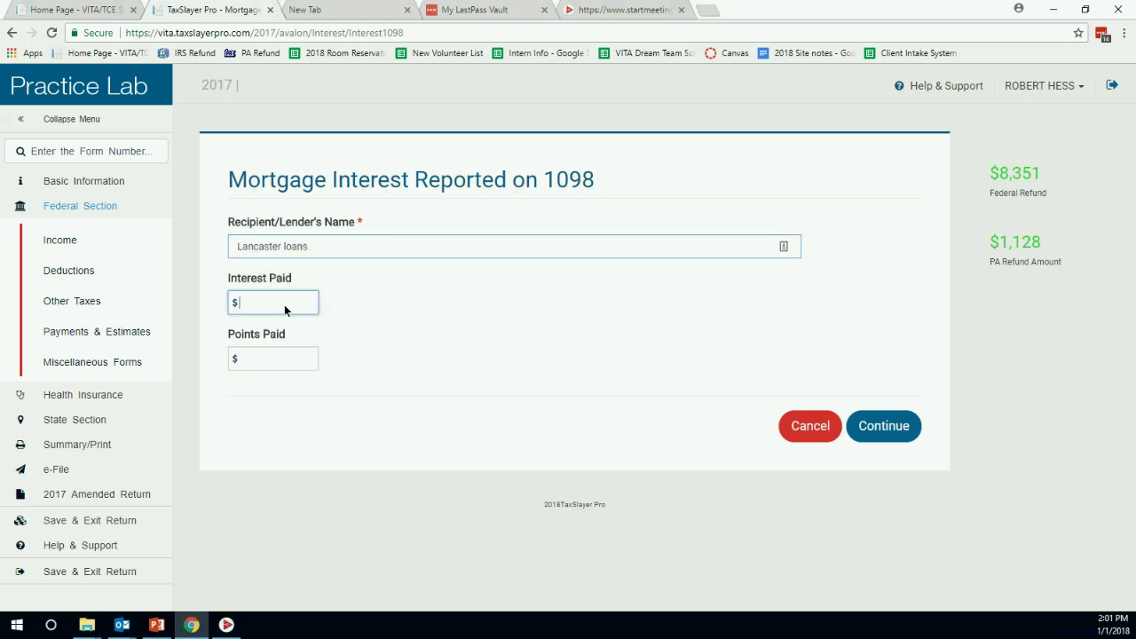
left_click_drag(309, 249, 236, 246)
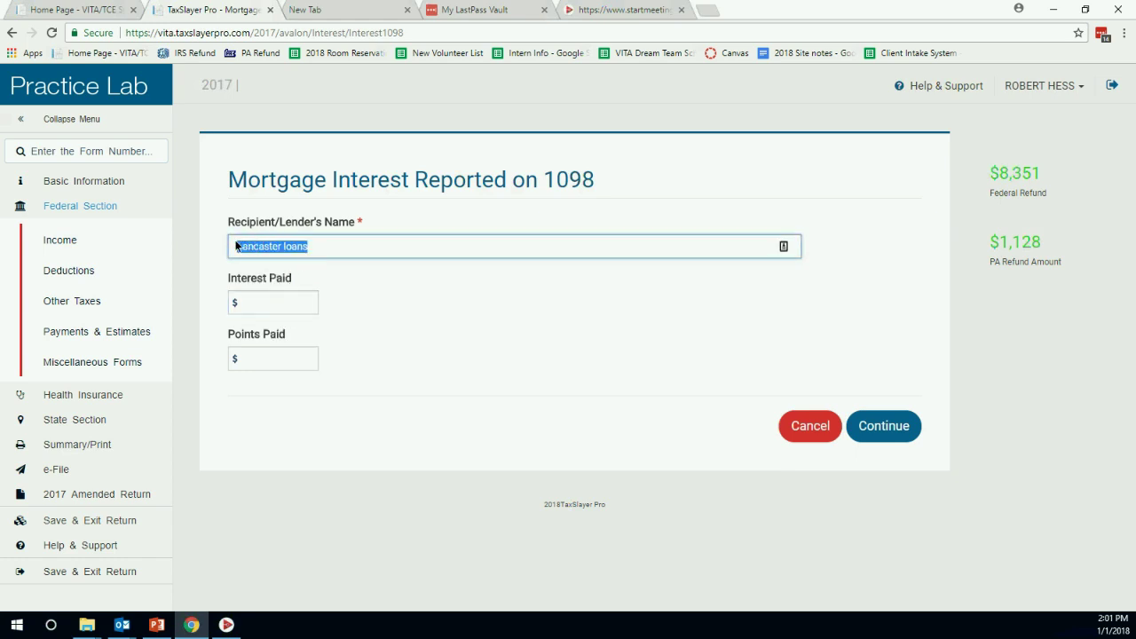
key("BackSpace")
type("LANCASTER LOANS")
Enter $2500 of interest paid for the lender, leave the points blank, and save the entry and the Form 1098 page.
left_click(290, 306)
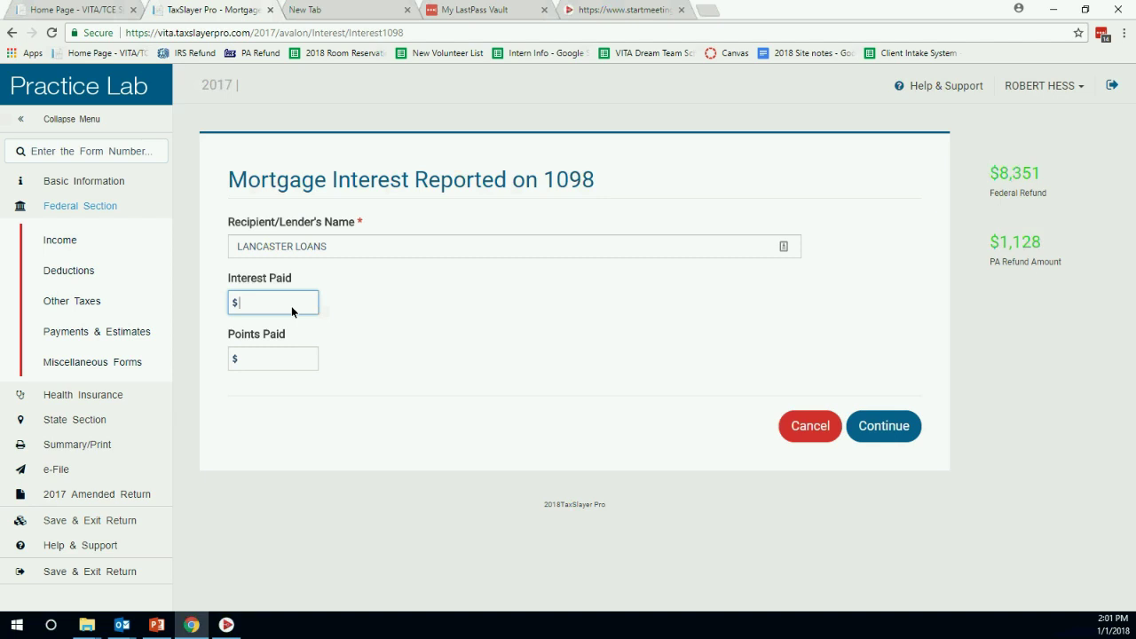
type("2500")
key("Tab")
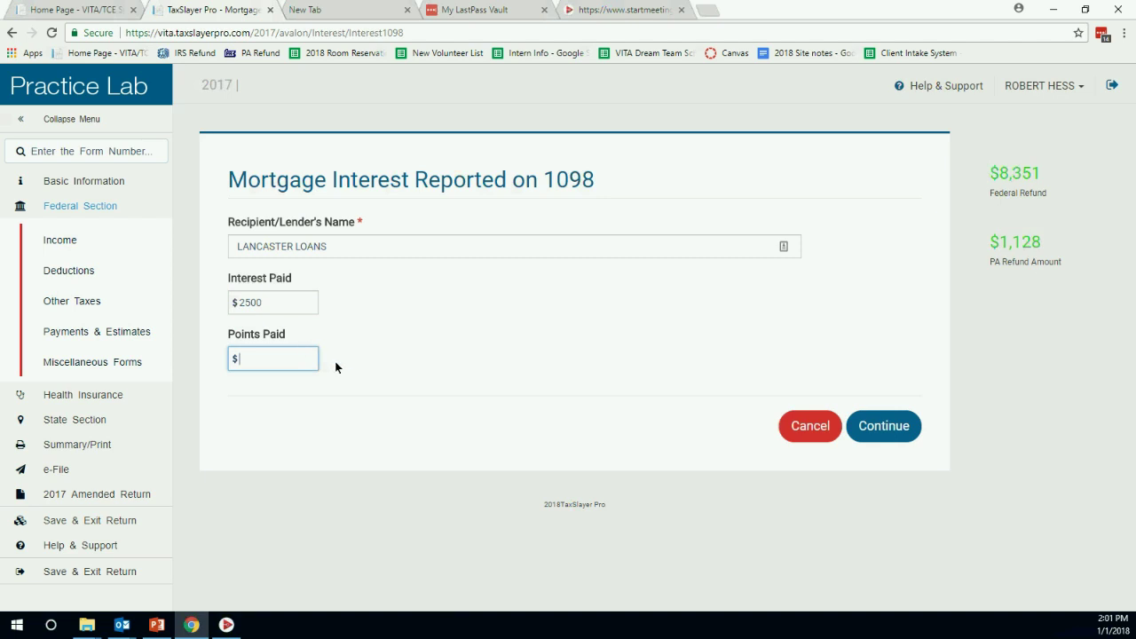
left_click(883, 422)
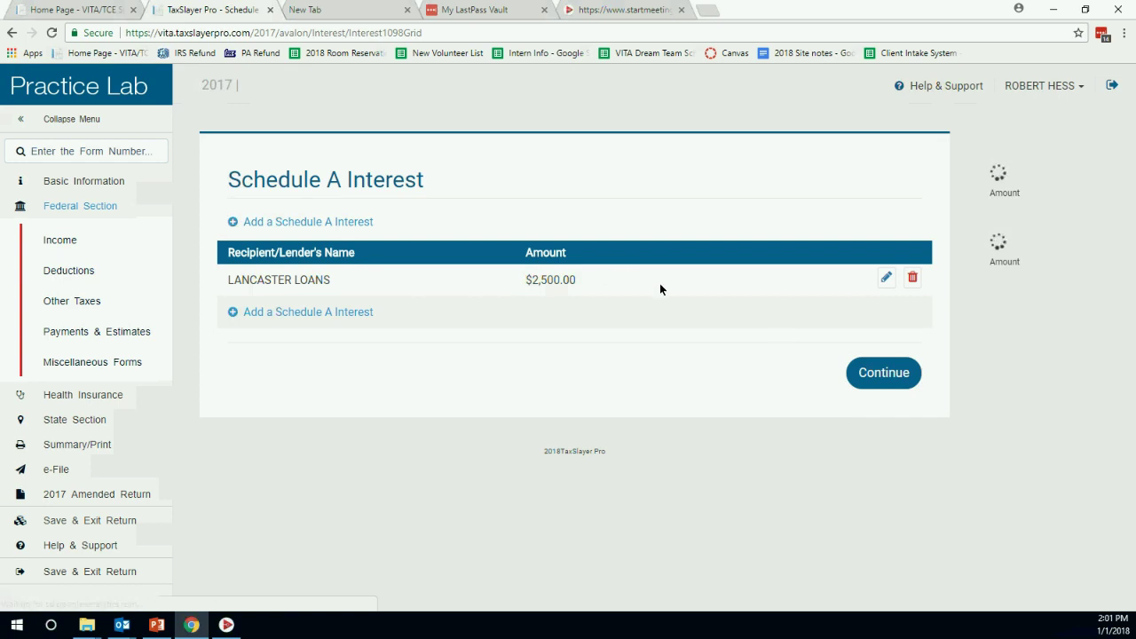
left_click(865, 378)
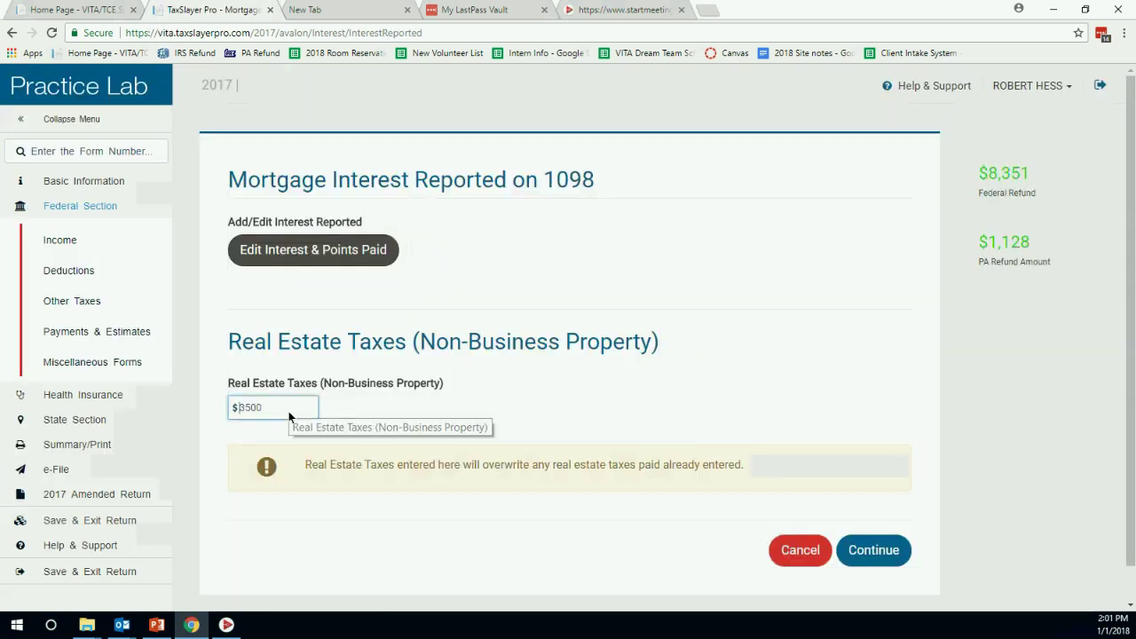
left_click(861, 552)
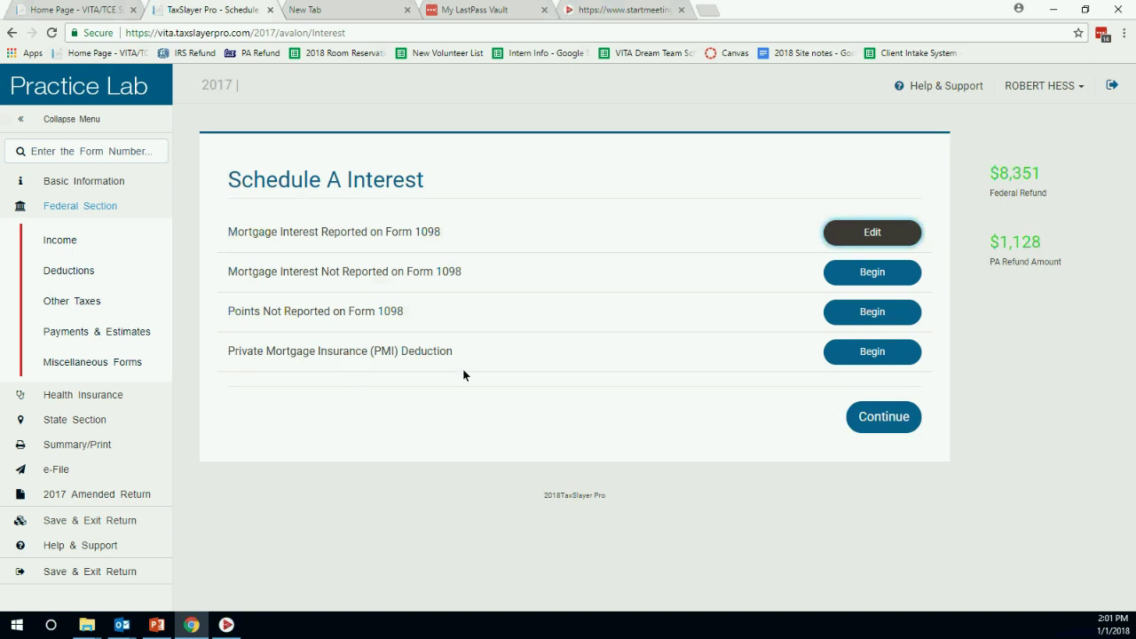
Enter $800 of qualified mortgage insurance premiums as the PMI deduction, save it and leave the Schedule A interest section.
left_click(843, 354)
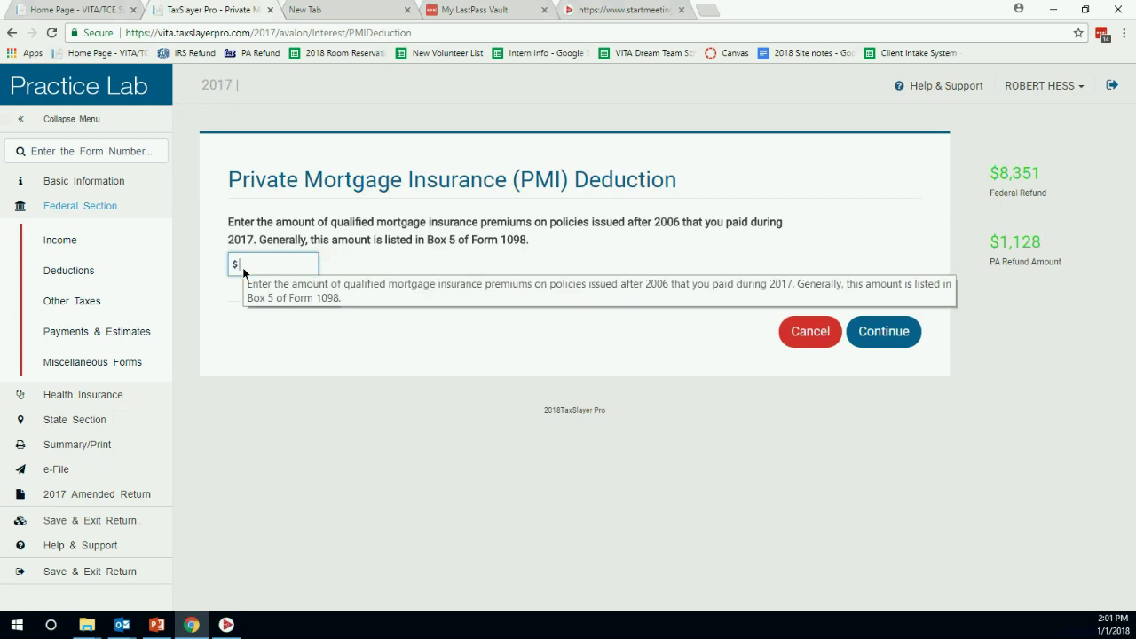
type("800")
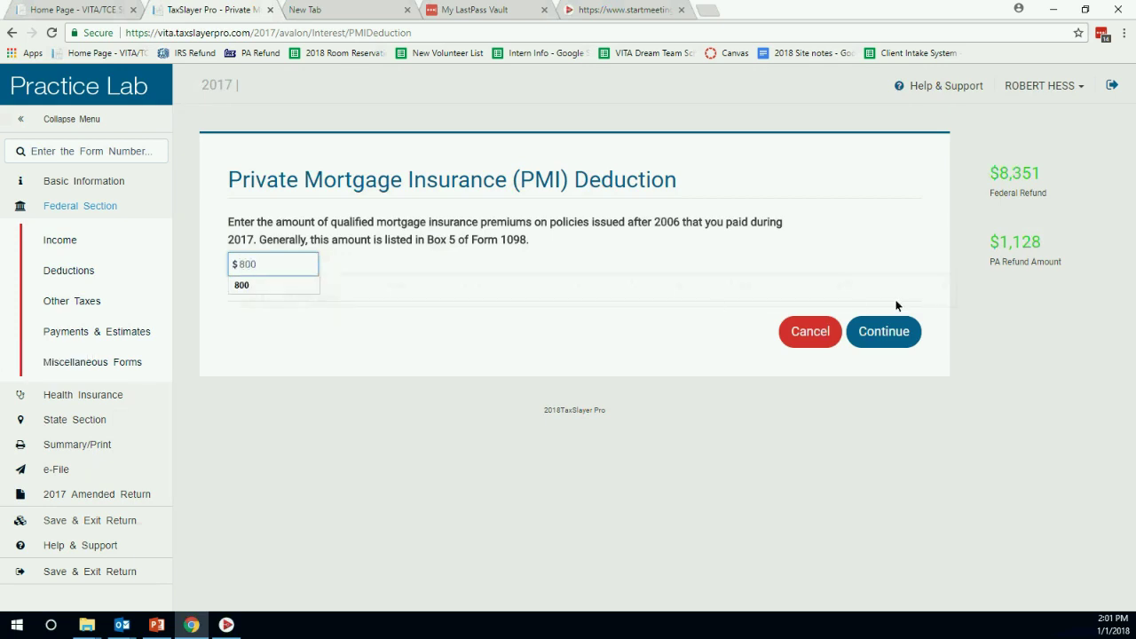
left_click(884, 331)
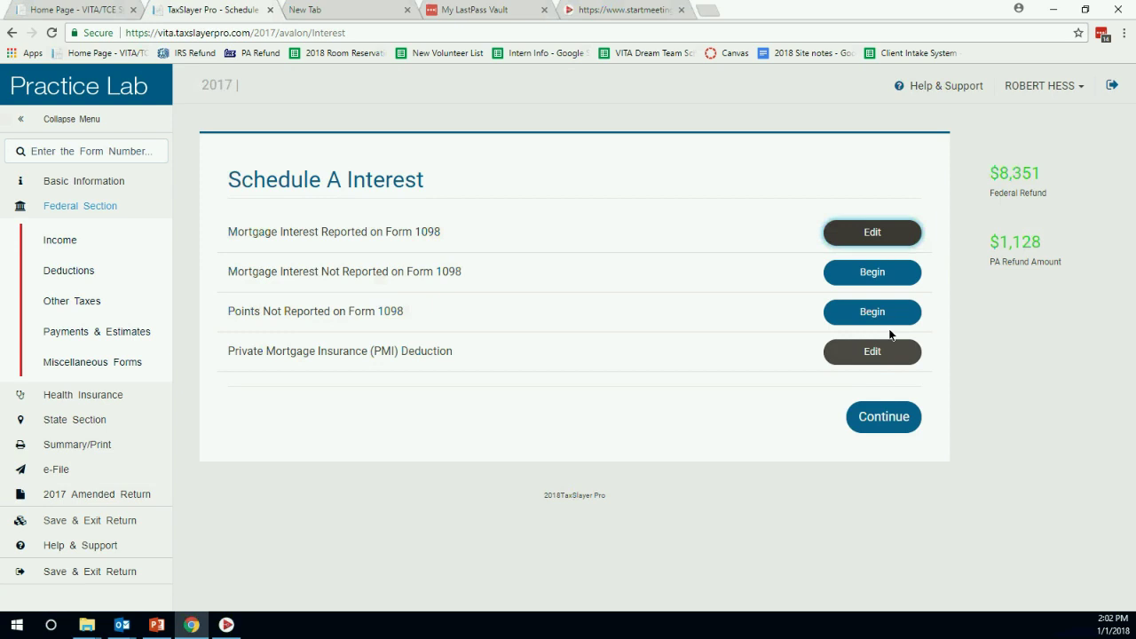
left_click(905, 418)
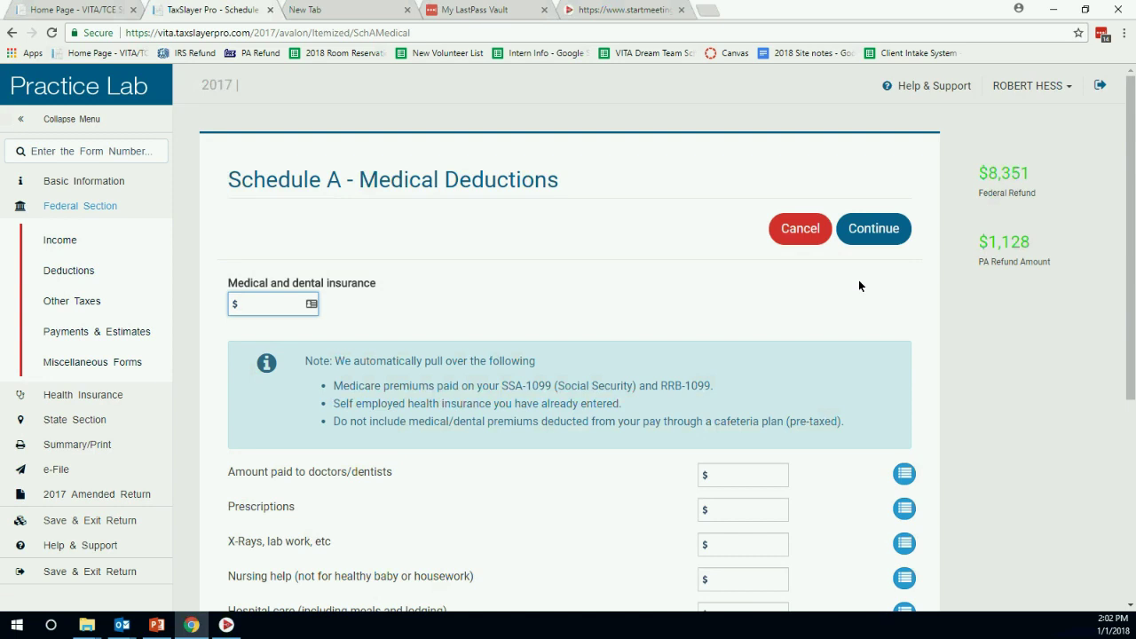
Enter $600 for medical and dental insurance in the Schedule A medical deductions.
scroll(590, 207, "down", 1)
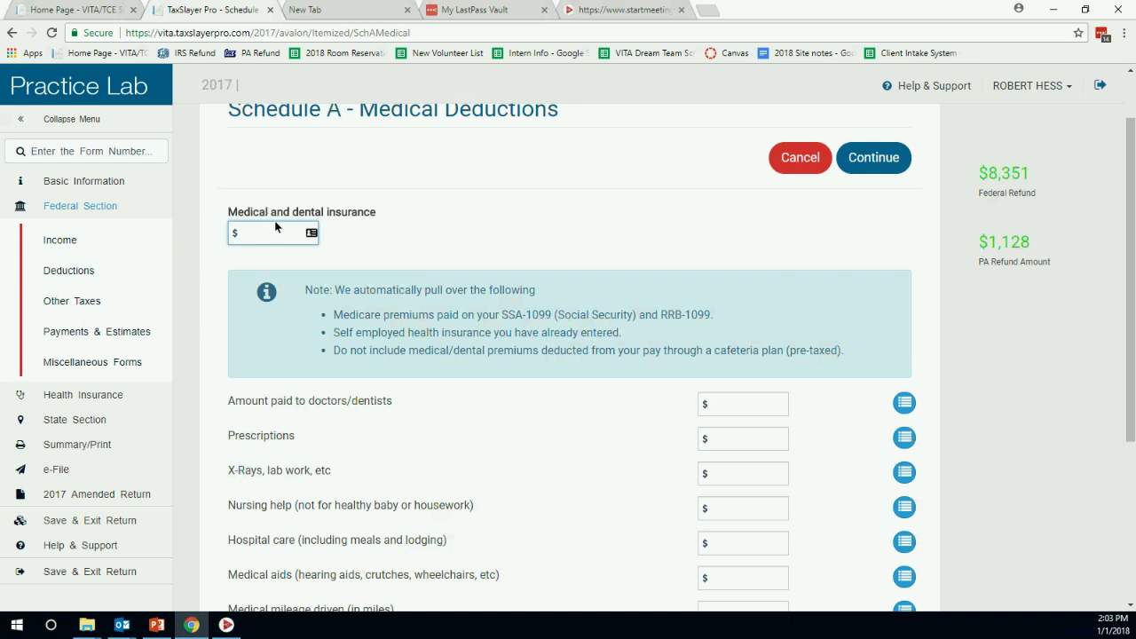
type("600")
left_click(353, 224)
Add qualified long-term care premiums for the third listed household member with total premiums paid of $1500, and save them.
scroll(490, 234, "down", 1)
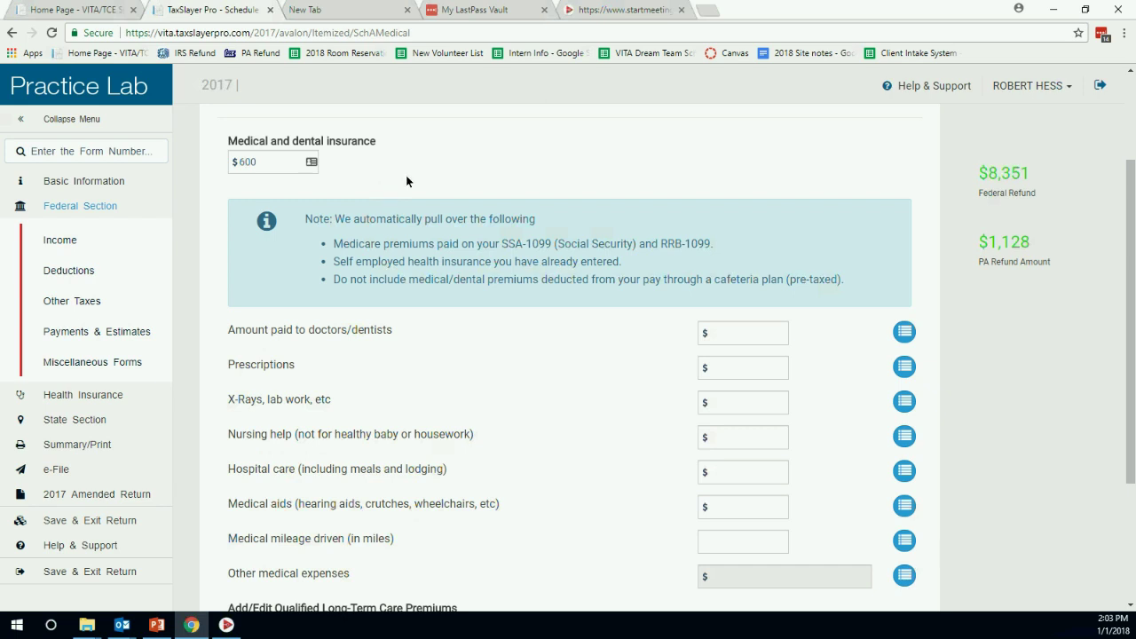
scroll(406, 182, "down", 3)
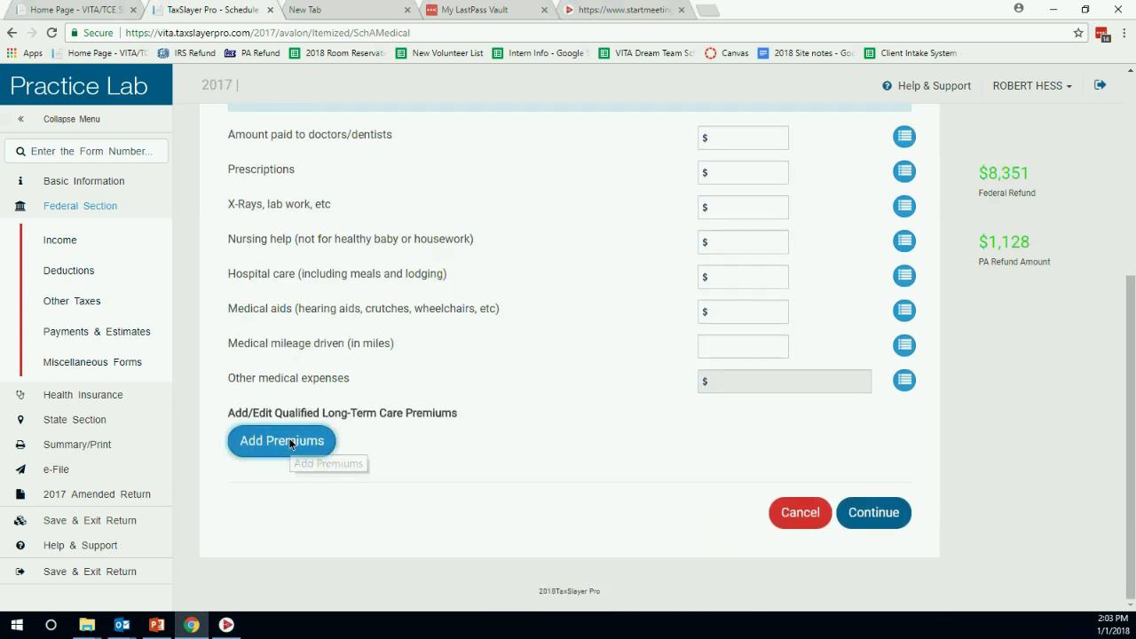
left_click(289, 440)
left_click(338, 249)
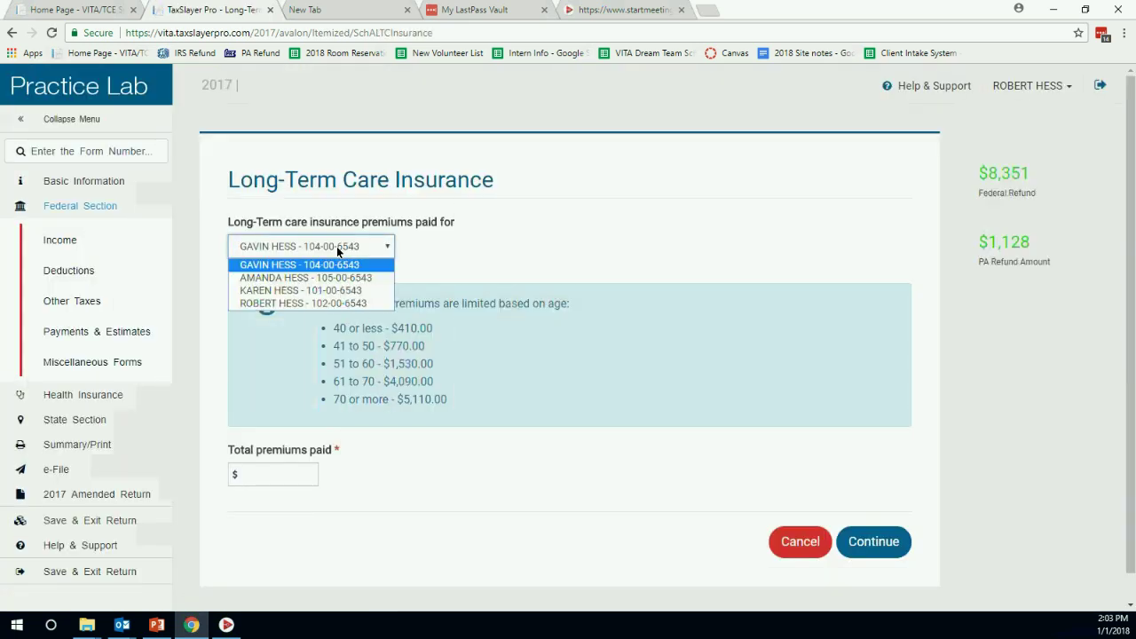
left_click(318, 290)
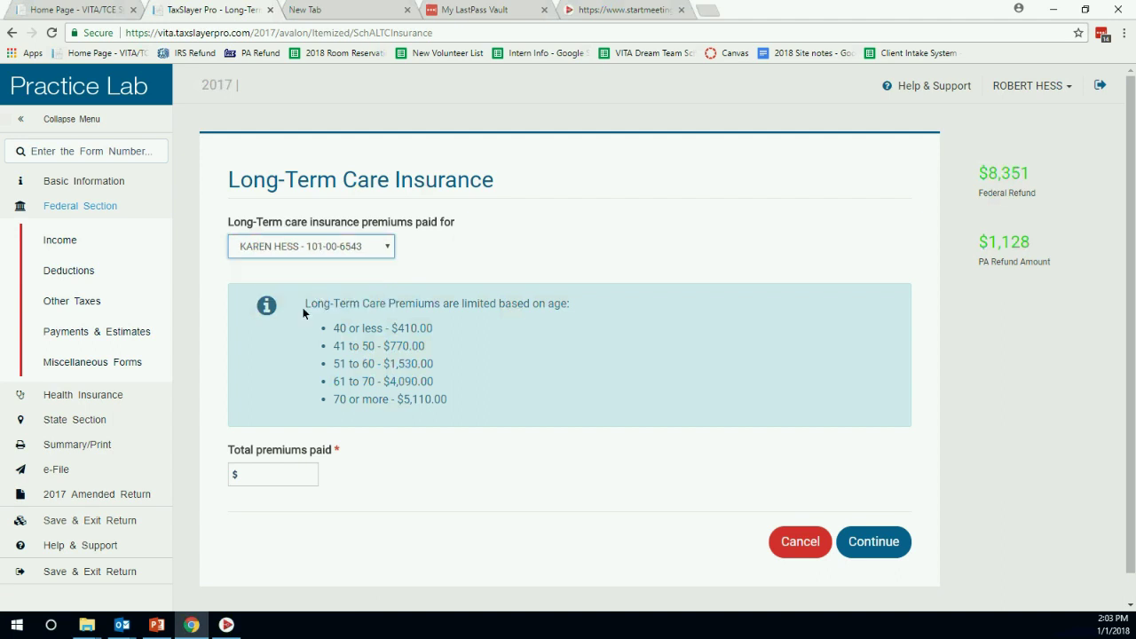
left_click(294, 475)
type("1500")
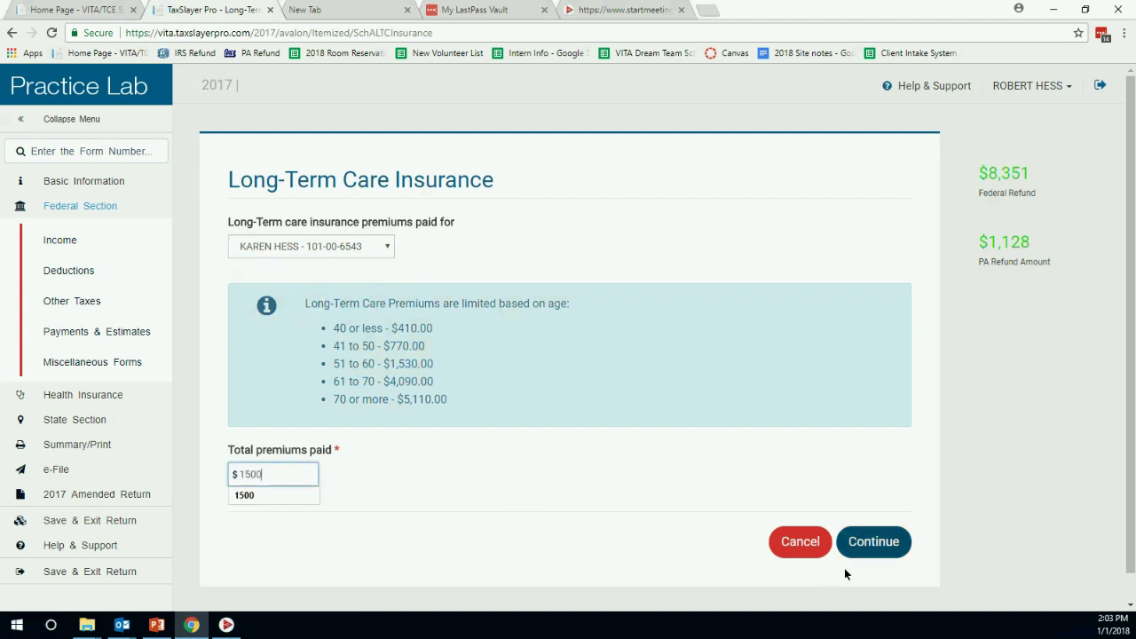
left_click(868, 551)
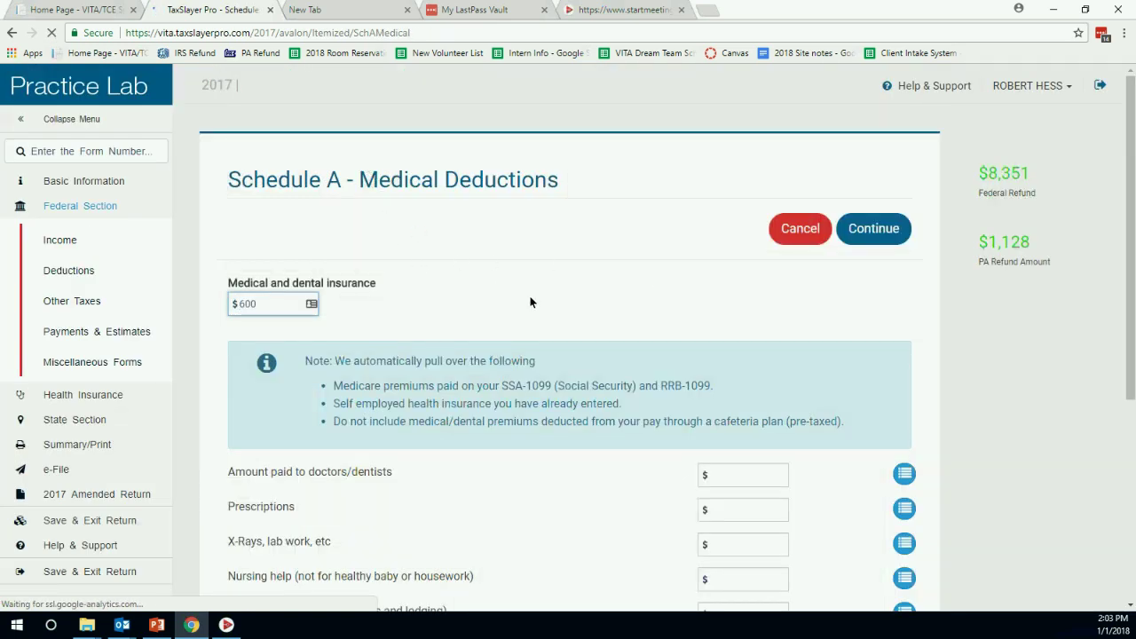
Enter 150 miles as the medical mileage driven in the Schedule A medical deductions.
scroll(530, 301, "down", 2)
scroll(530, 302, "down", 1)
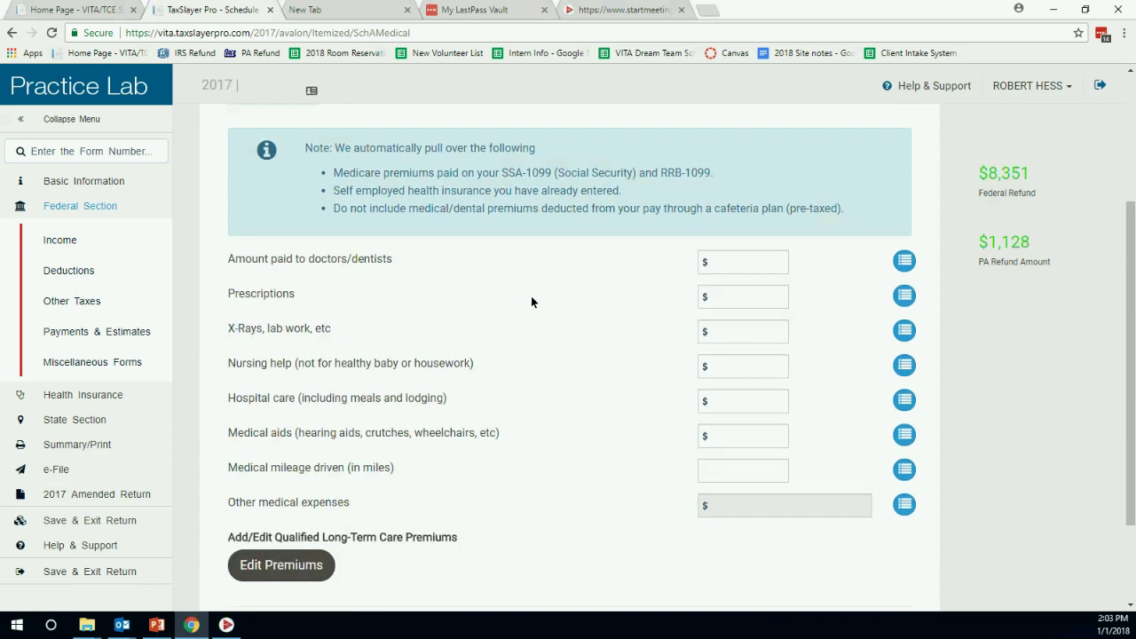
scroll(529, 300, "up", 3)
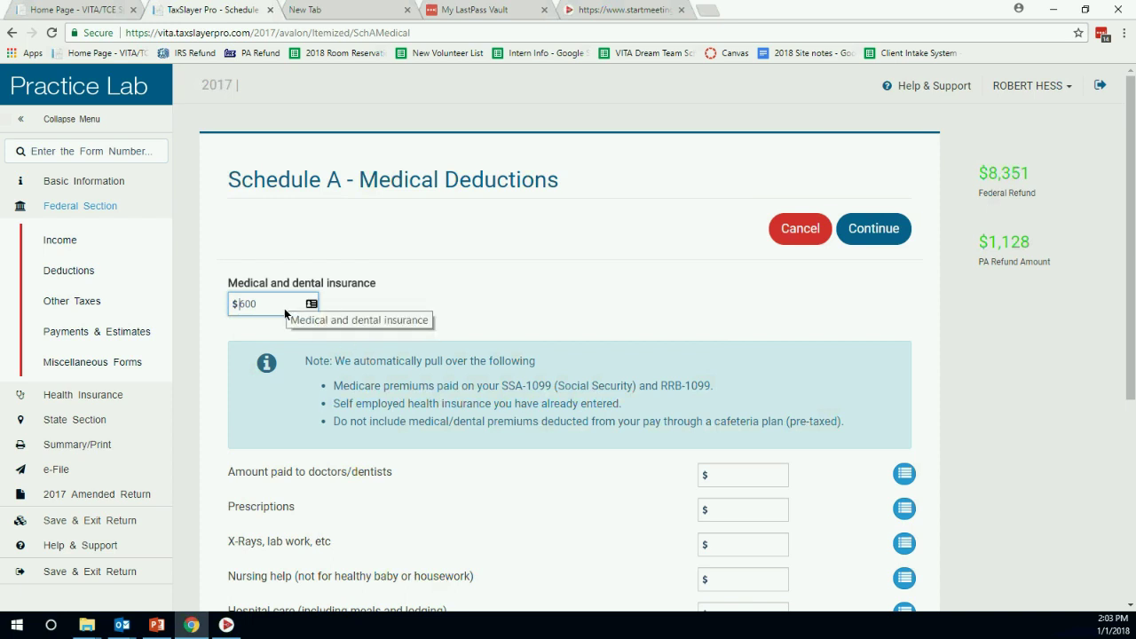
scroll(391, 315, "down", 2)
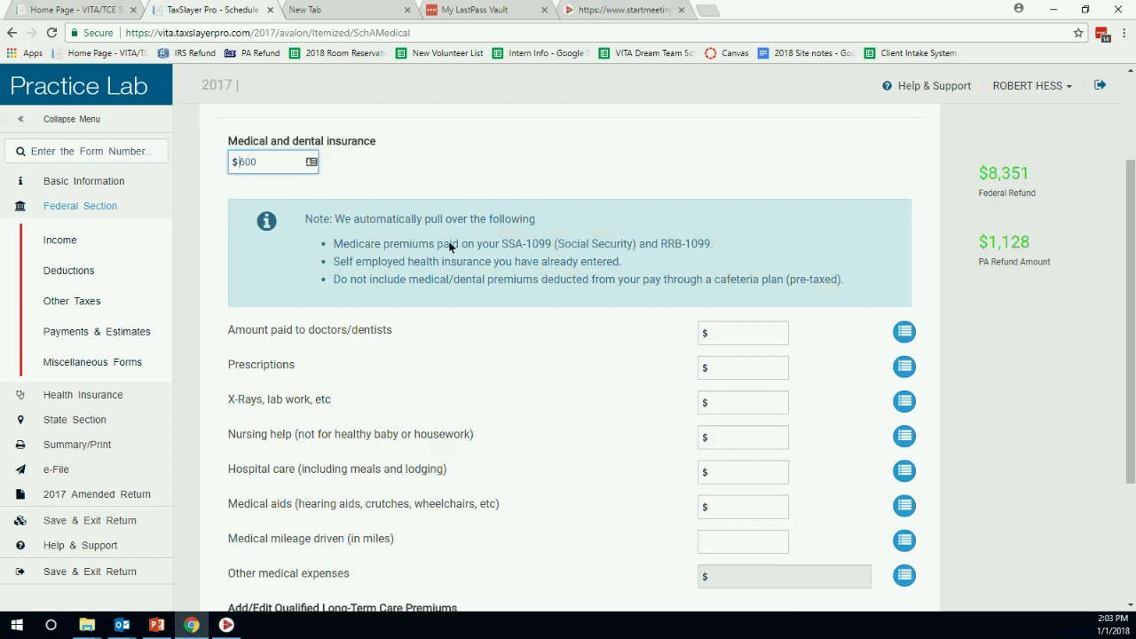
scroll(482, 247, "down", 1)
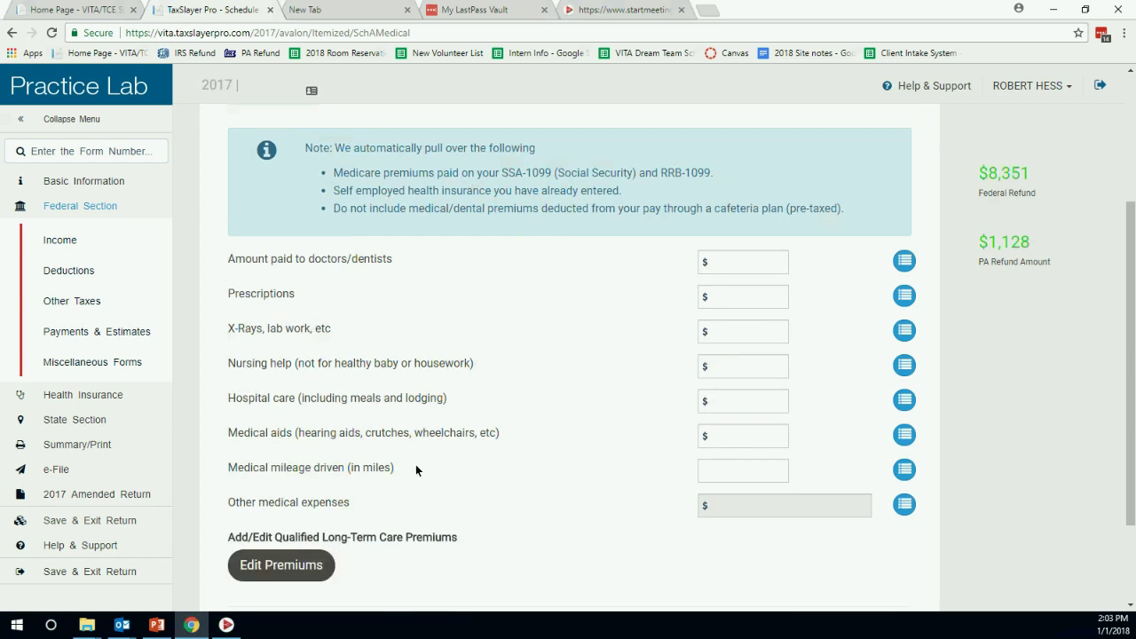
left_click(728, 433)
left_click(730, 470)
type("150")
left_click(837, 432)
Enter $100 for prescriptions and $1500 as the amount paid to doctors/dentists, leaving the X-rays and lab work entry empty.
left_click(759, 301)
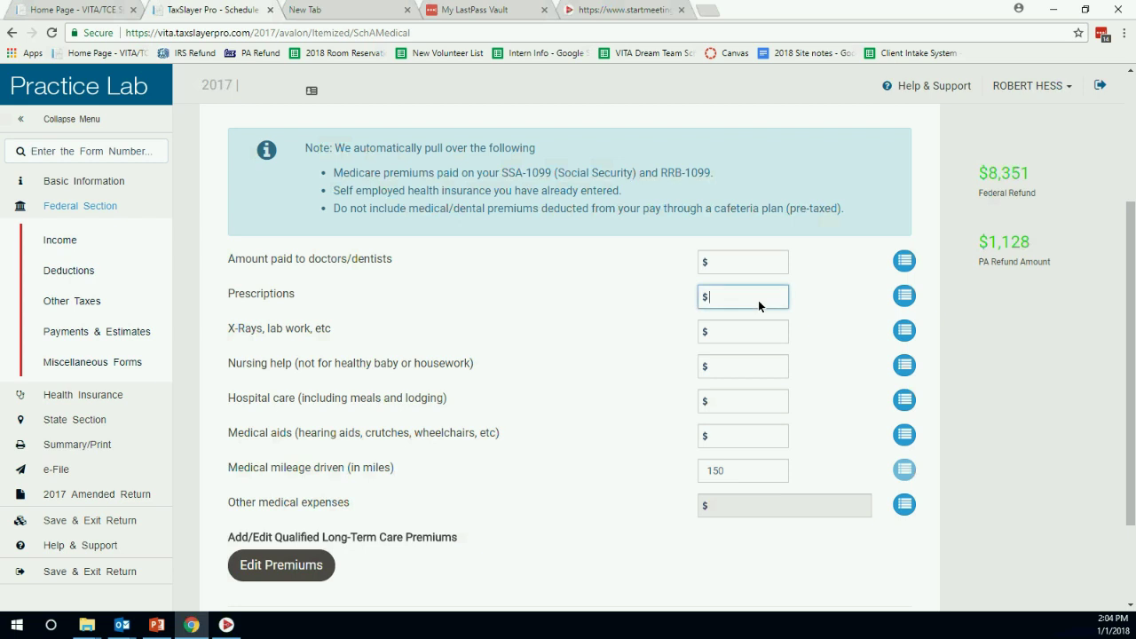
type("100")
left_click(817, 300)
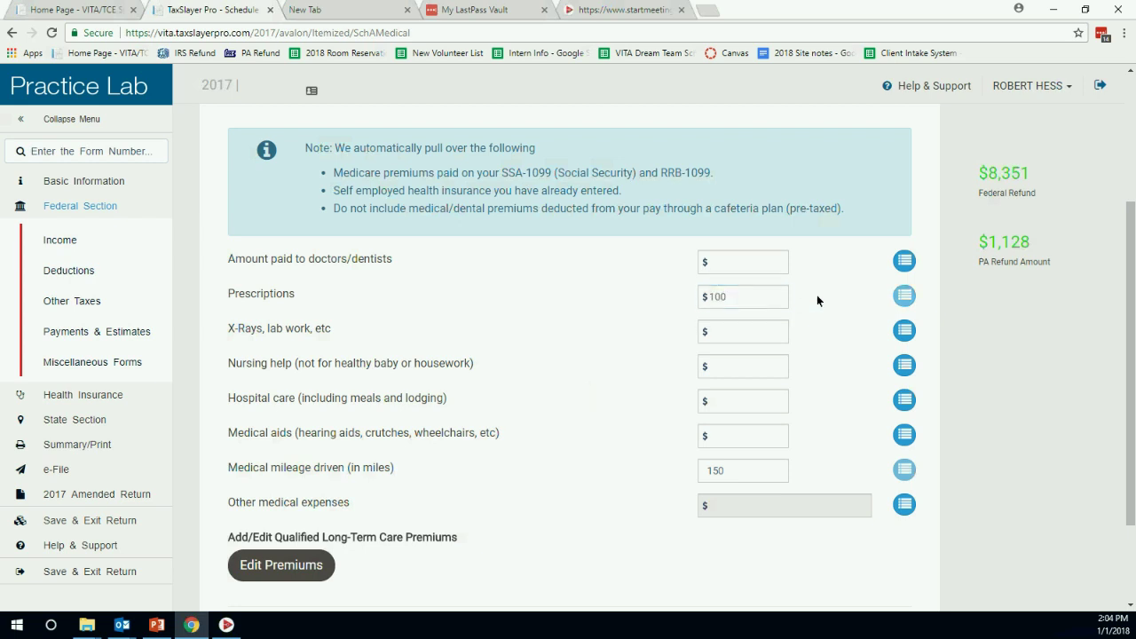
left_click(909, 331)
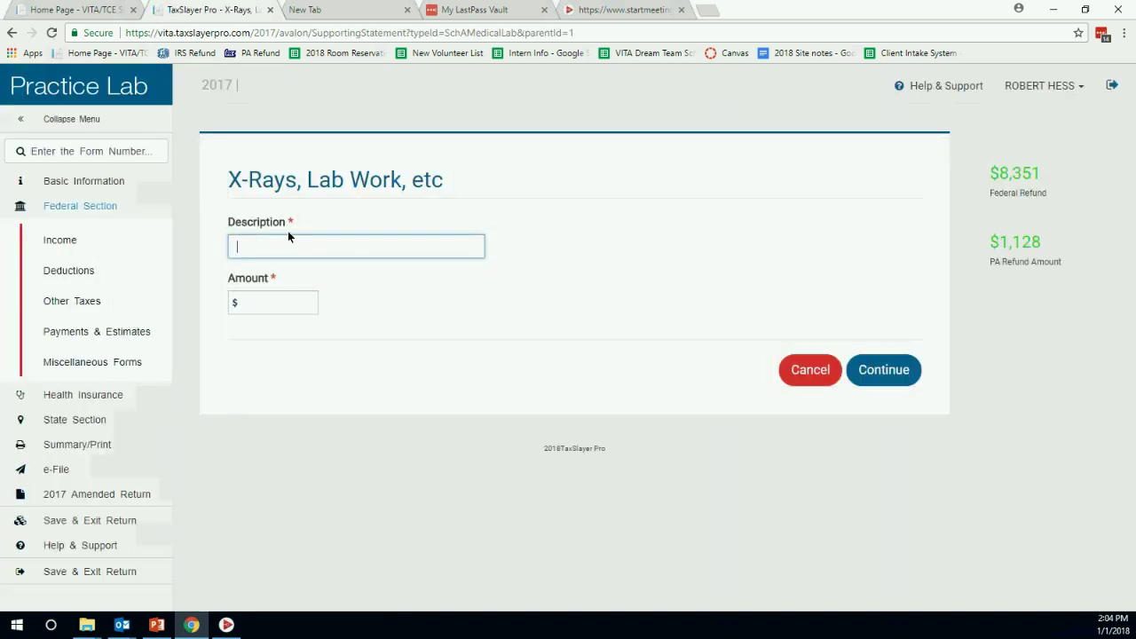
left_click(811, 371)
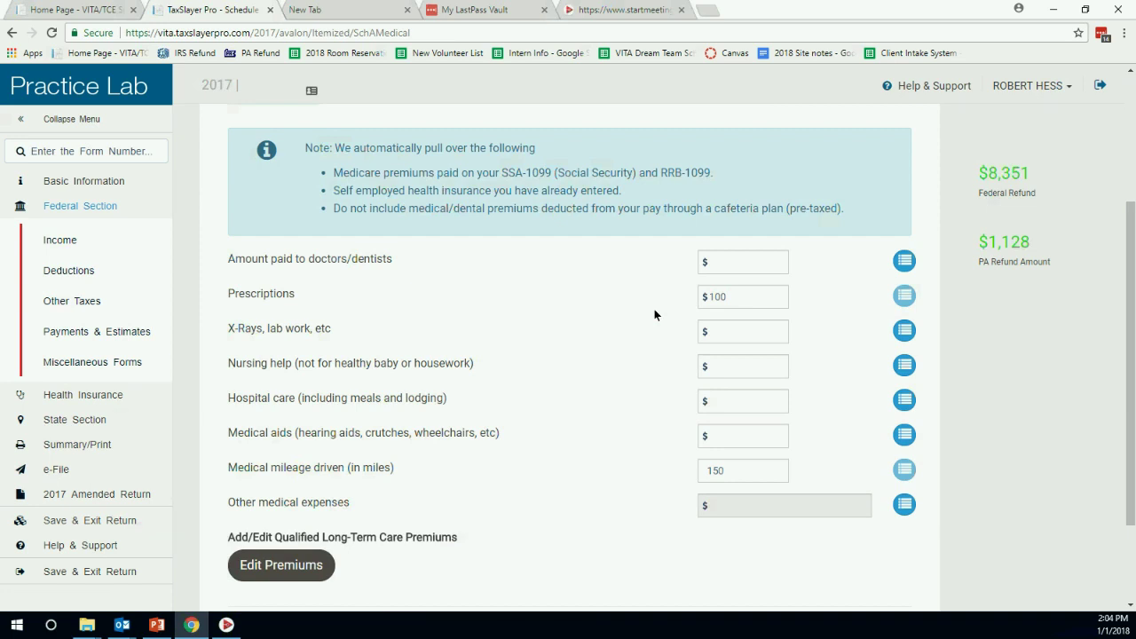
left_click(742, 261)
type("1500")
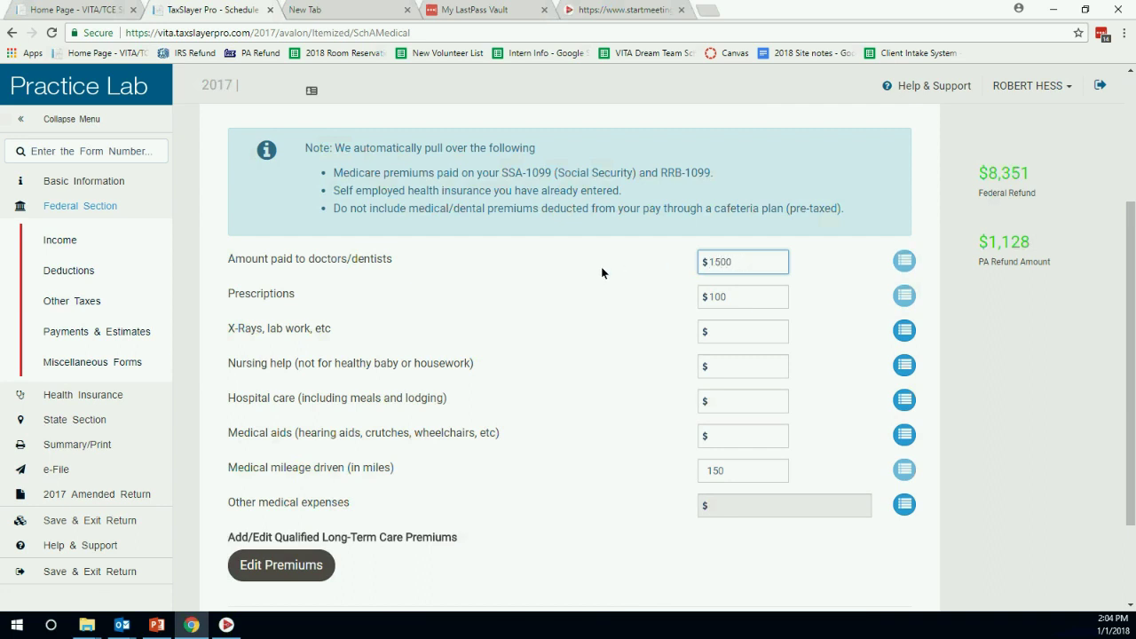
Check the medical deduction entries and the long-term care insurance contract list, and return to the medical deductions form.
scroll(601, 272, "down", 1)
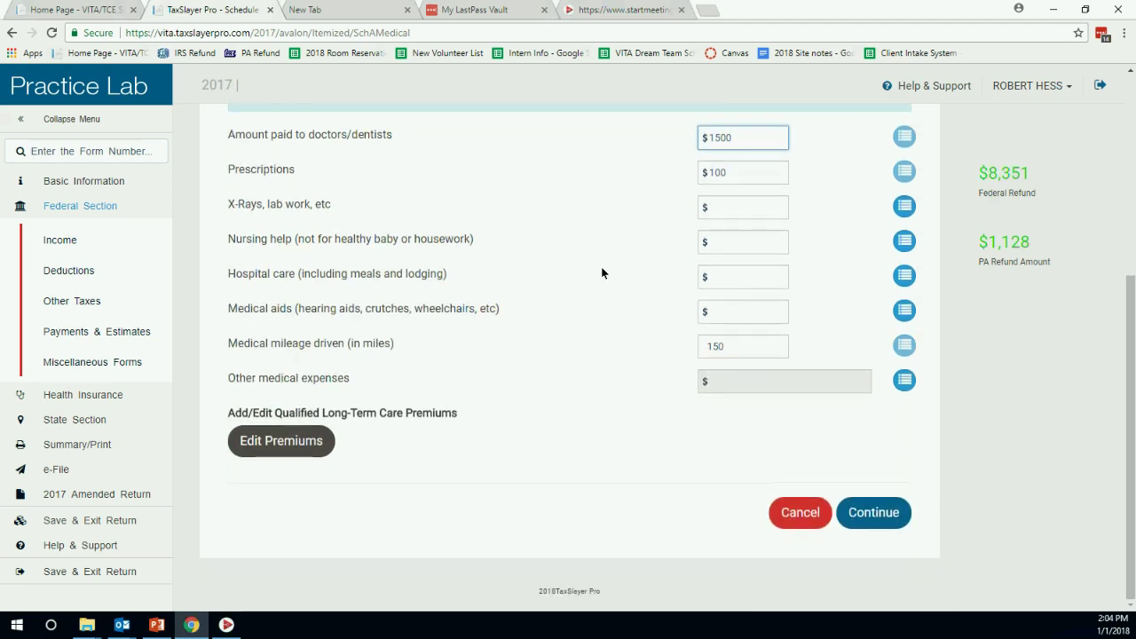
scroll(601, 271, "up", 2)
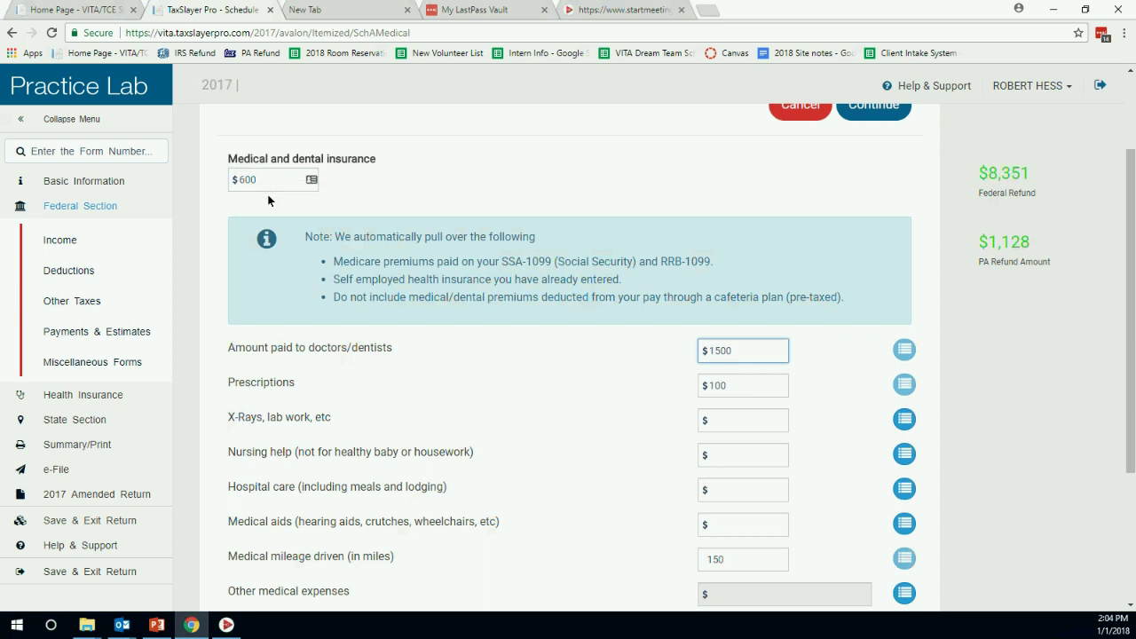
scroll(360, 233, "down", 3)
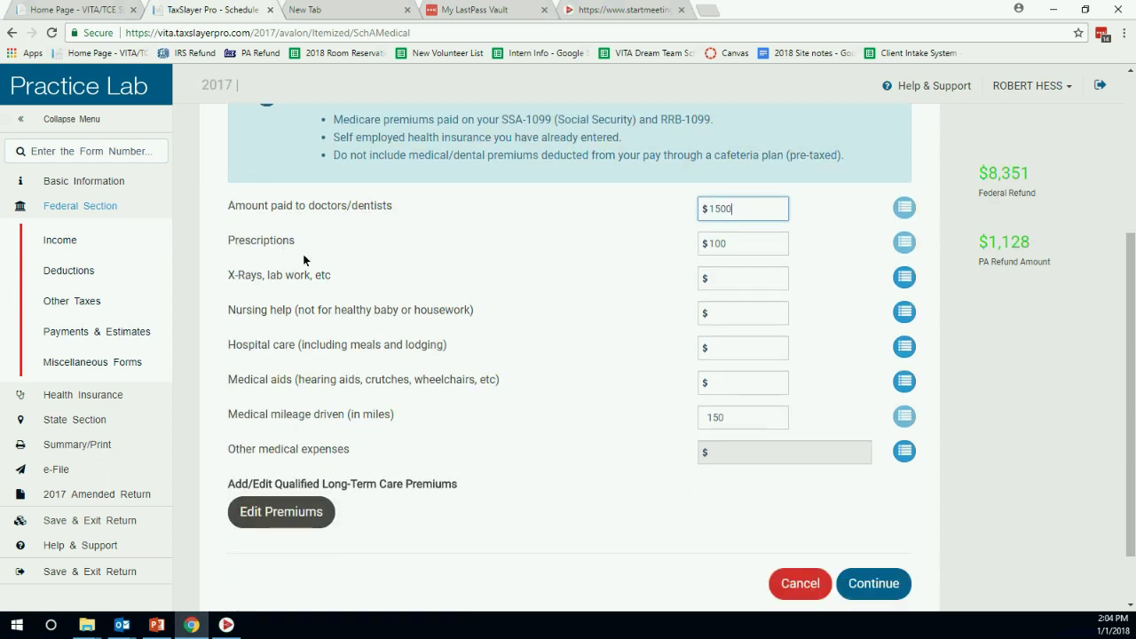
left_click(286, 512)
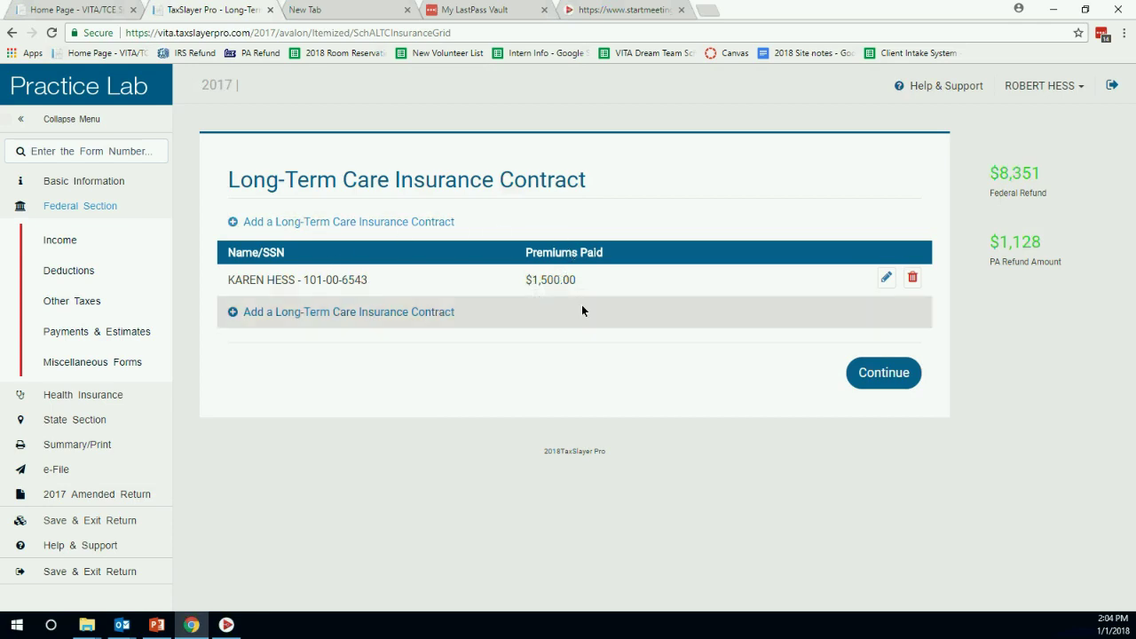
left_click(866, 377)
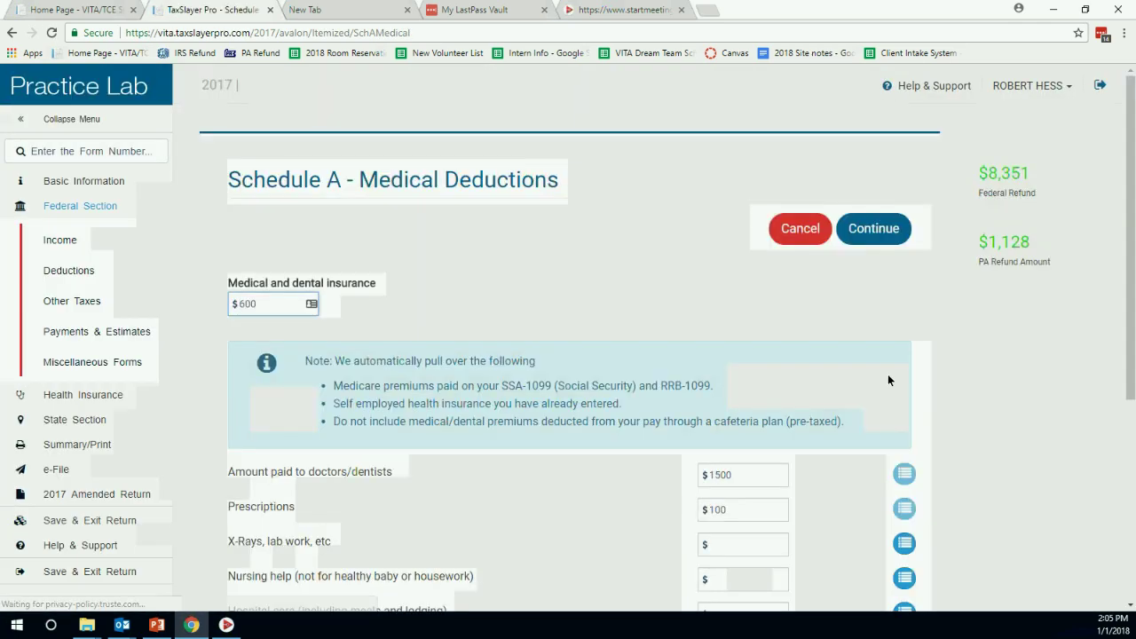
Save the medical deductions and return to the Itemized Deductions list.
scroll(787, 337, "down", 4)
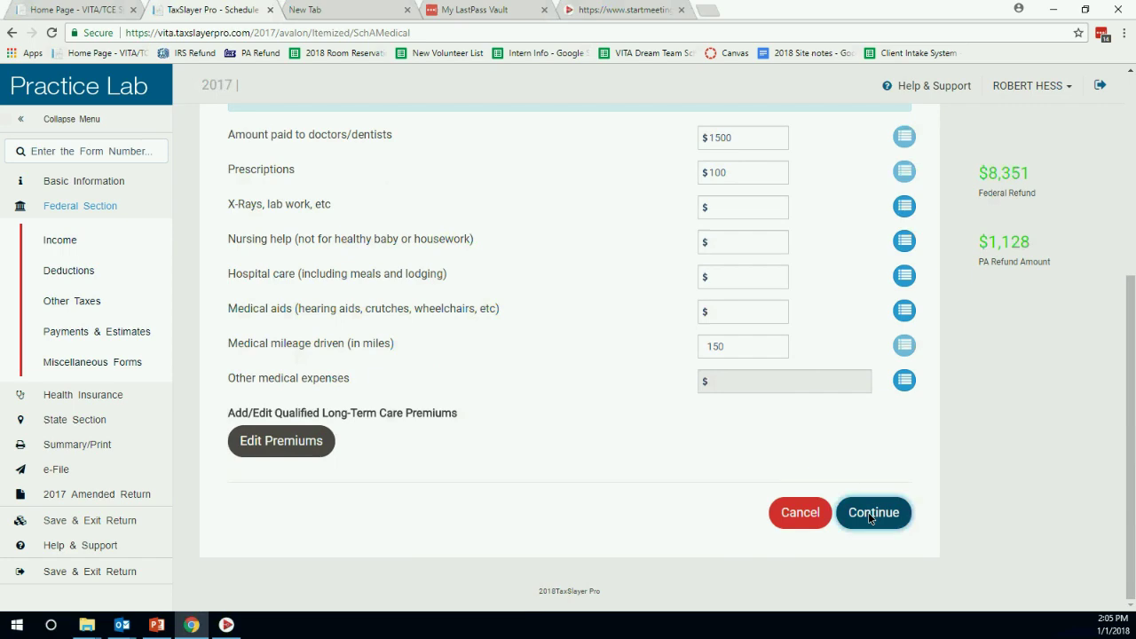
left_click(872, 510)
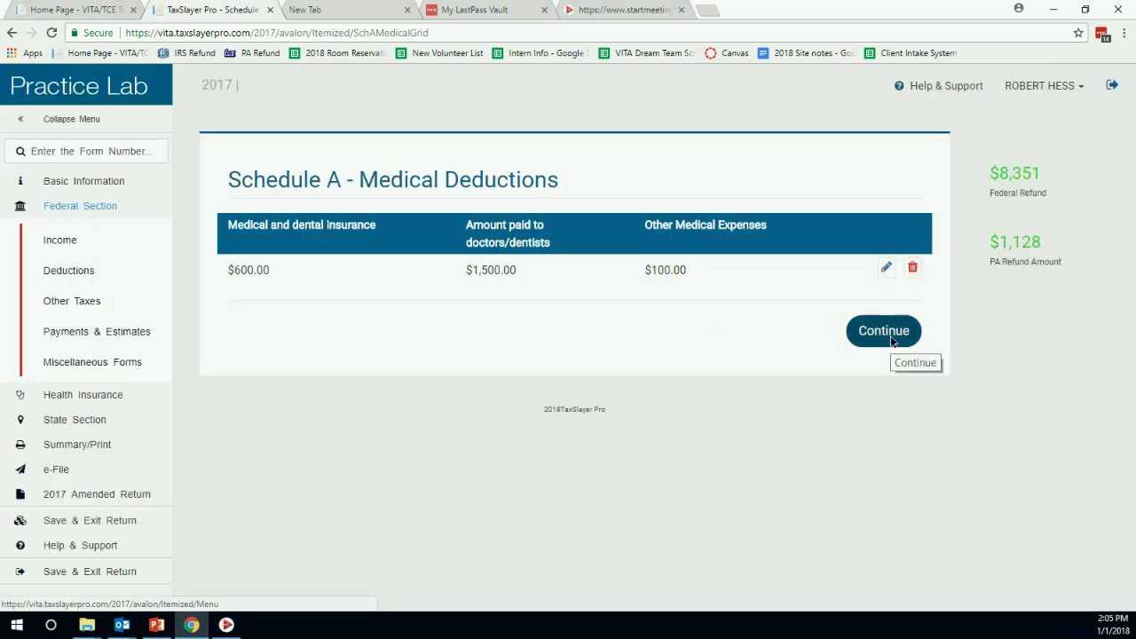
left_click(890, 335)
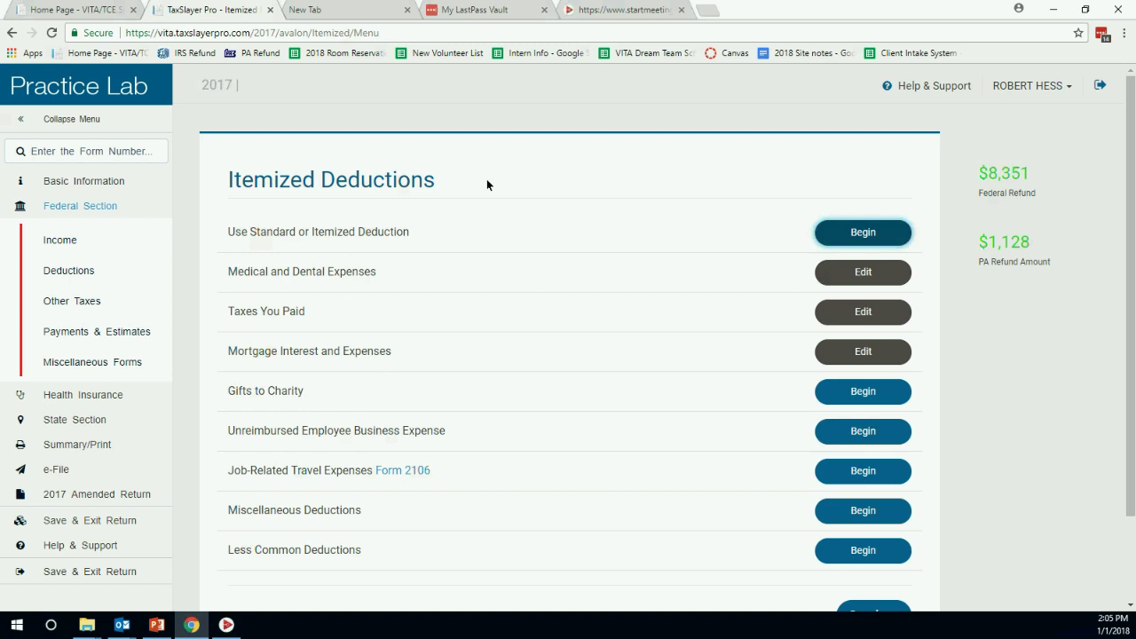
Open the Taxes You Paid section for editing and go through its fields down to Other Taxes.
left_click(829, 314)
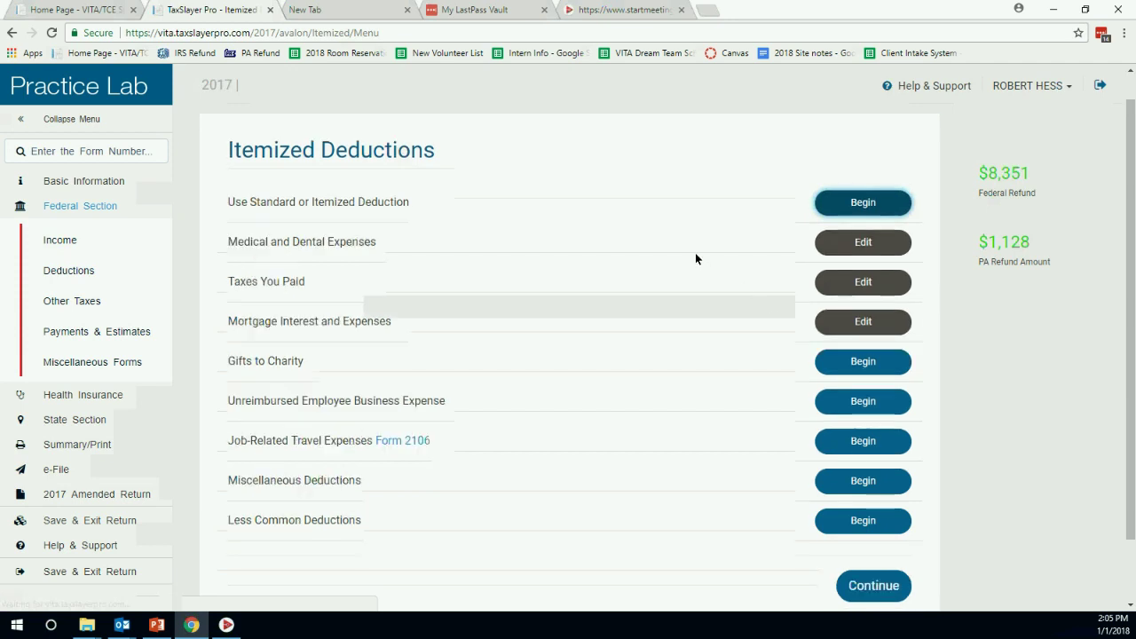
scroll(695, 258, "down", 1)
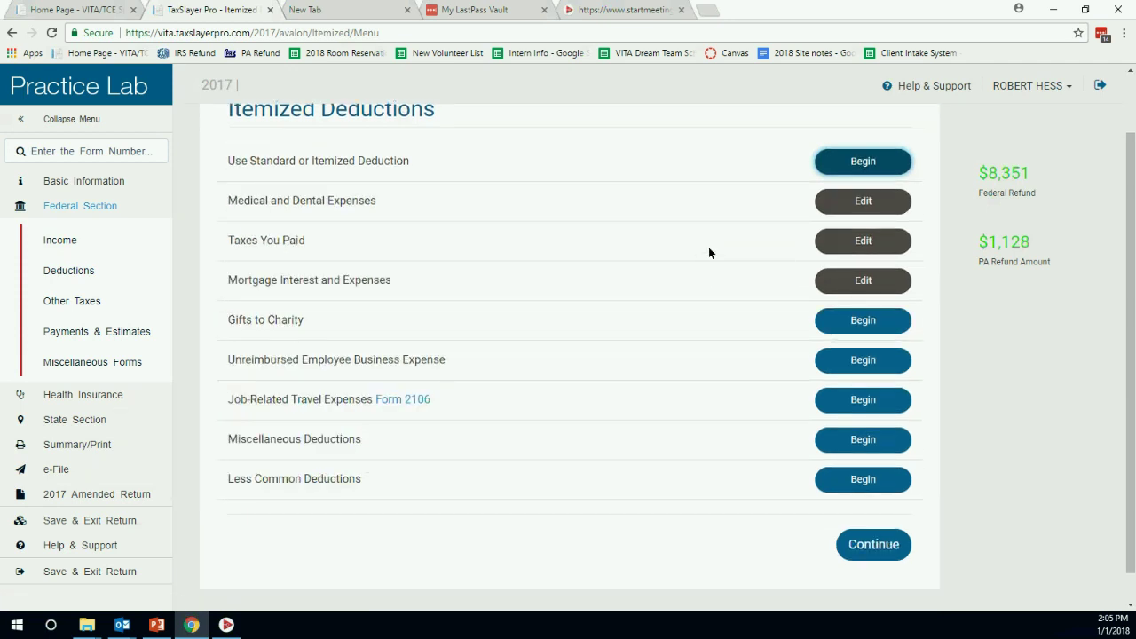
left_click(846, 245)
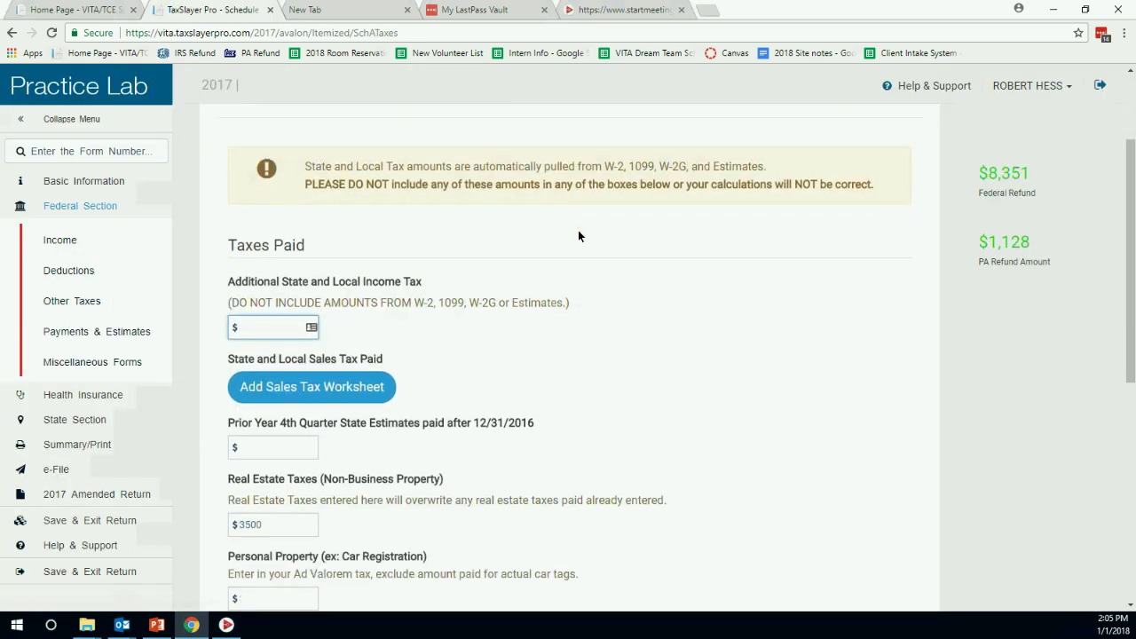
scroll(688, 234, "down", 1)
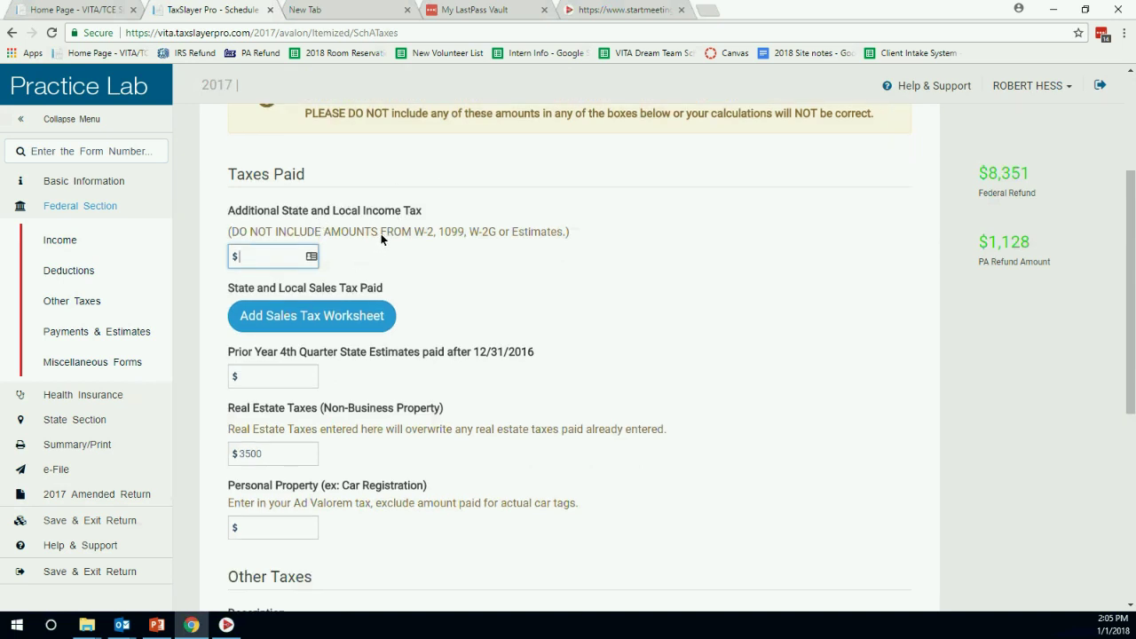
scroll(447, 220, "down", 1)
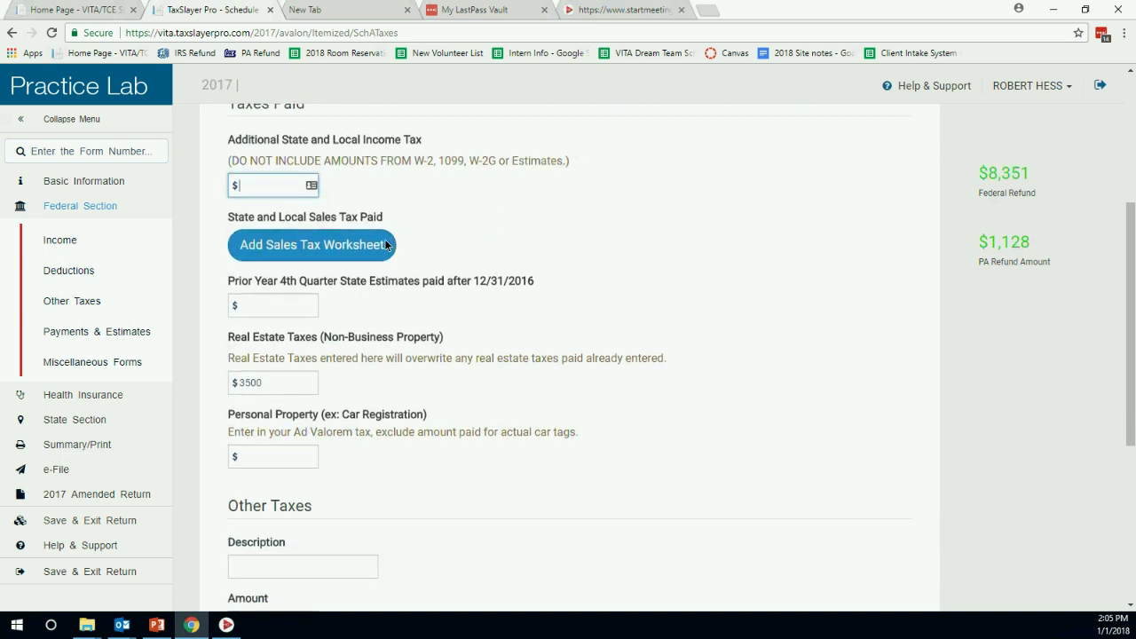
scroll(498, 222, "down", 1)
scroll(560, 178, "down", 1)
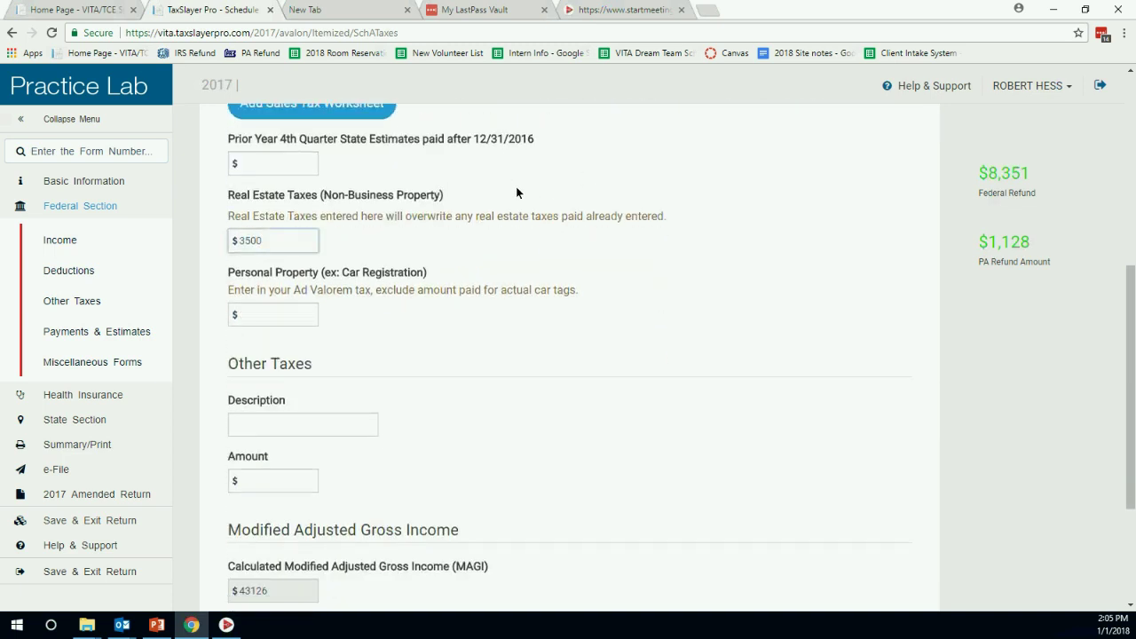
scroll(425, 240, "down", 1)
scroll(427, 240, "down", 1)
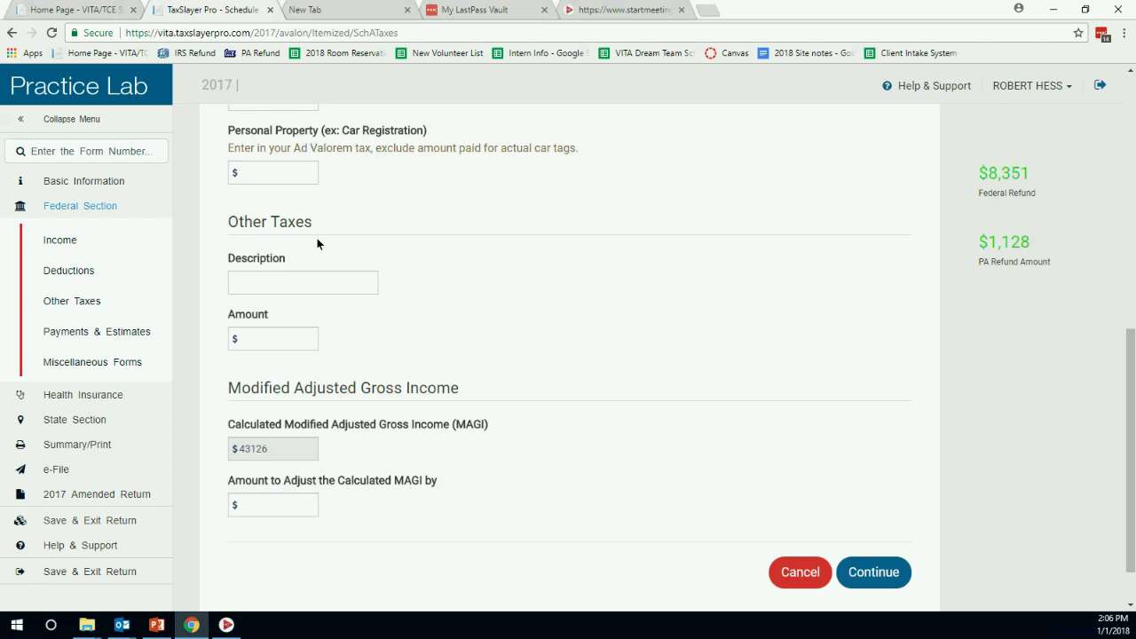
Add an other tax described as LST AND SUI with an amount of $93, and save the Taxes You Paid section.
left_click(285, 284)
type("LST A")
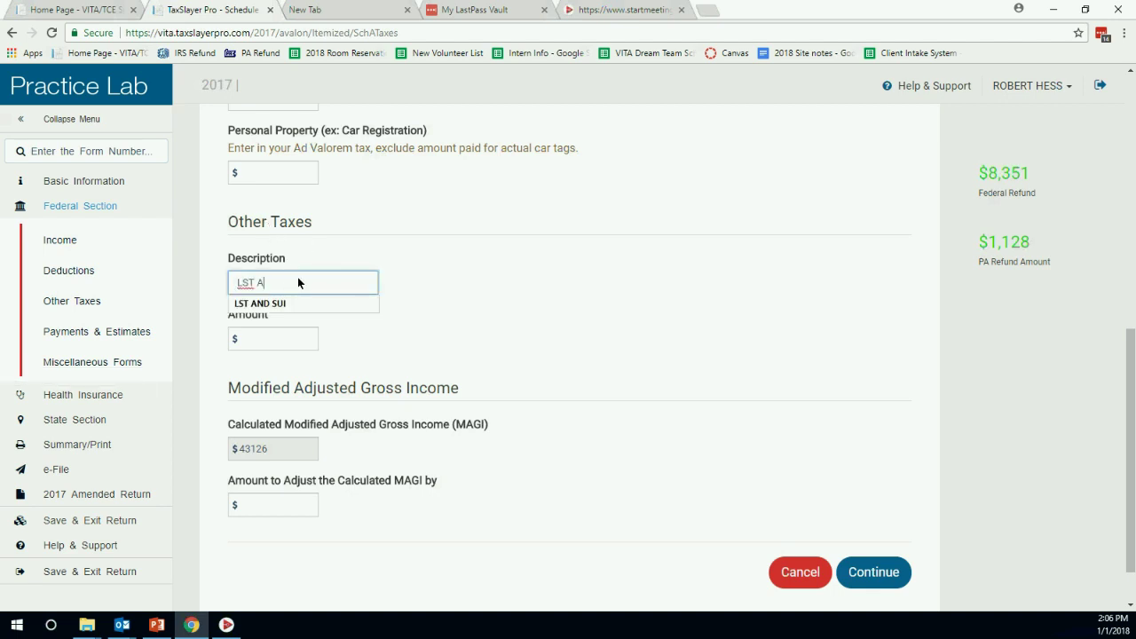
type("ND SUI")
left_click(298, 305)
left_click(306, 339)
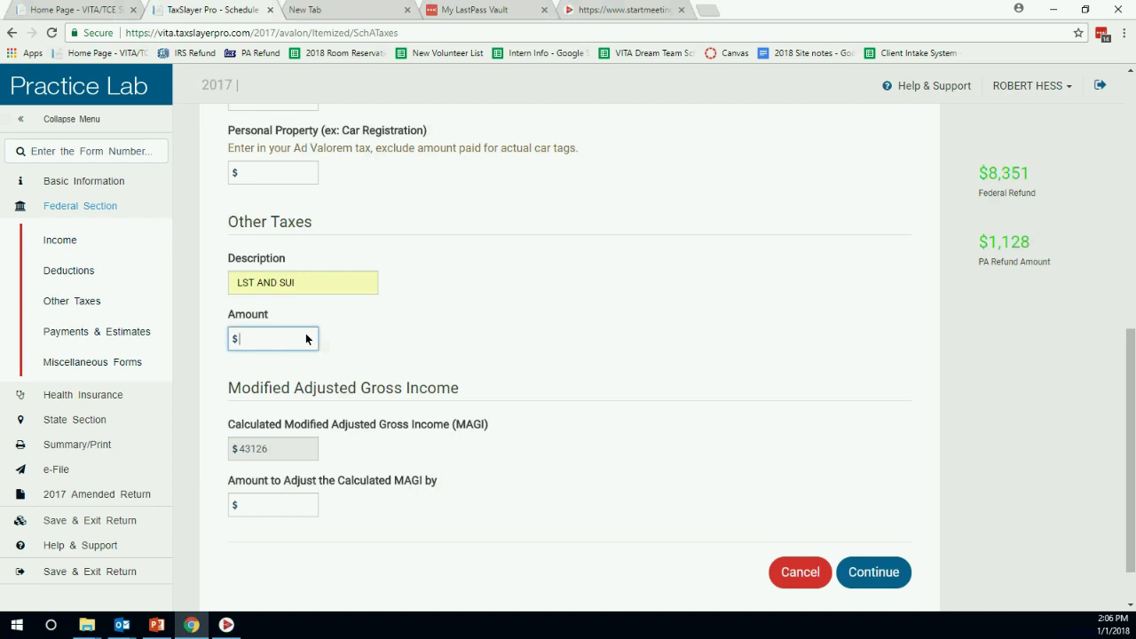
type("93")
left_click(336, 330)
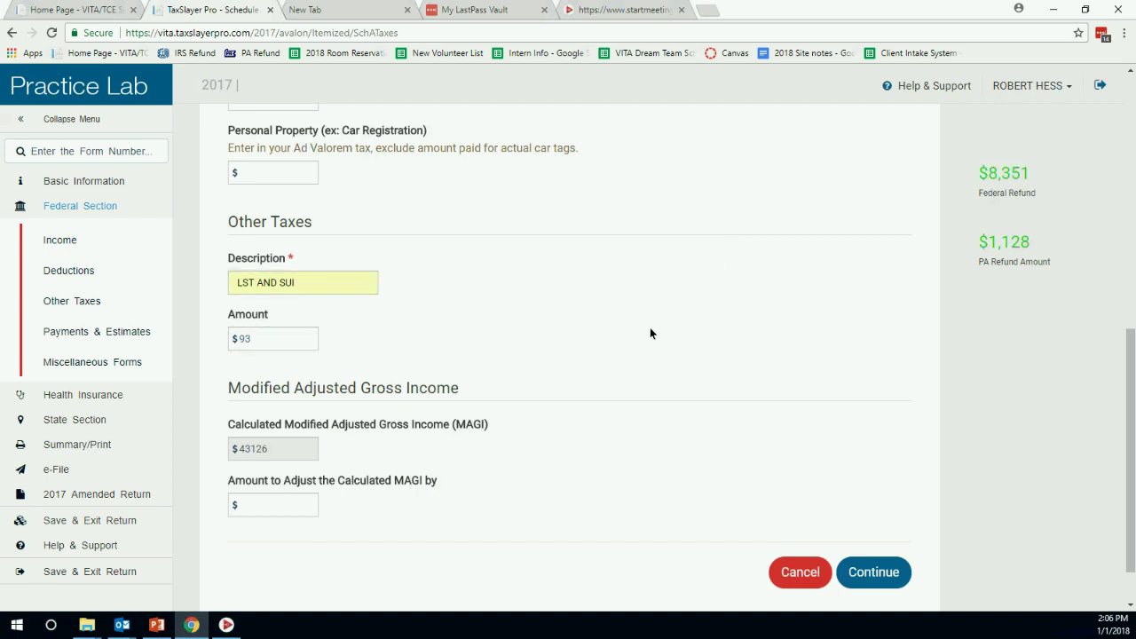
left_click(872, 572)
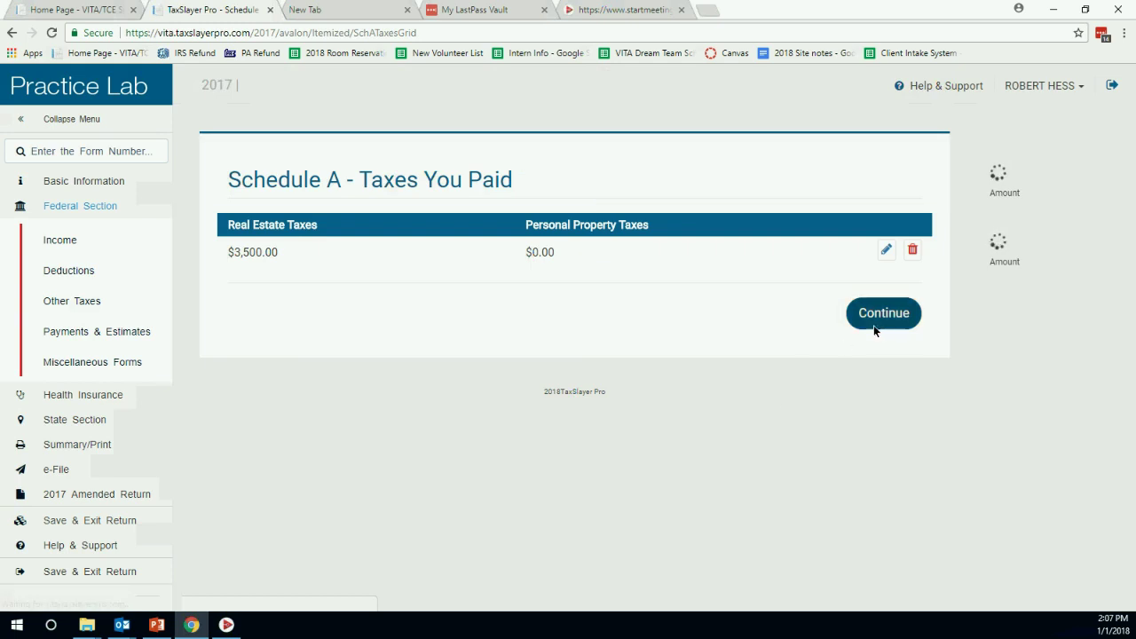
left_click(876, 323)
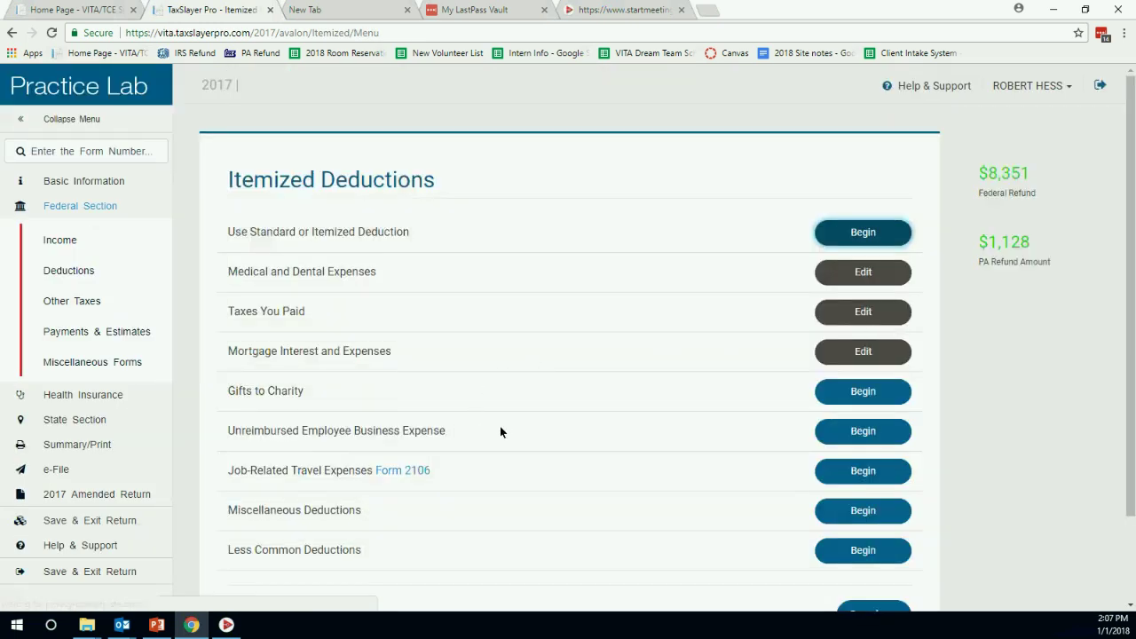
Begin a cash gift entry in the Gifts to Charity section with CHURCH as the charity name.
scroll(502, 417, "down", 1)
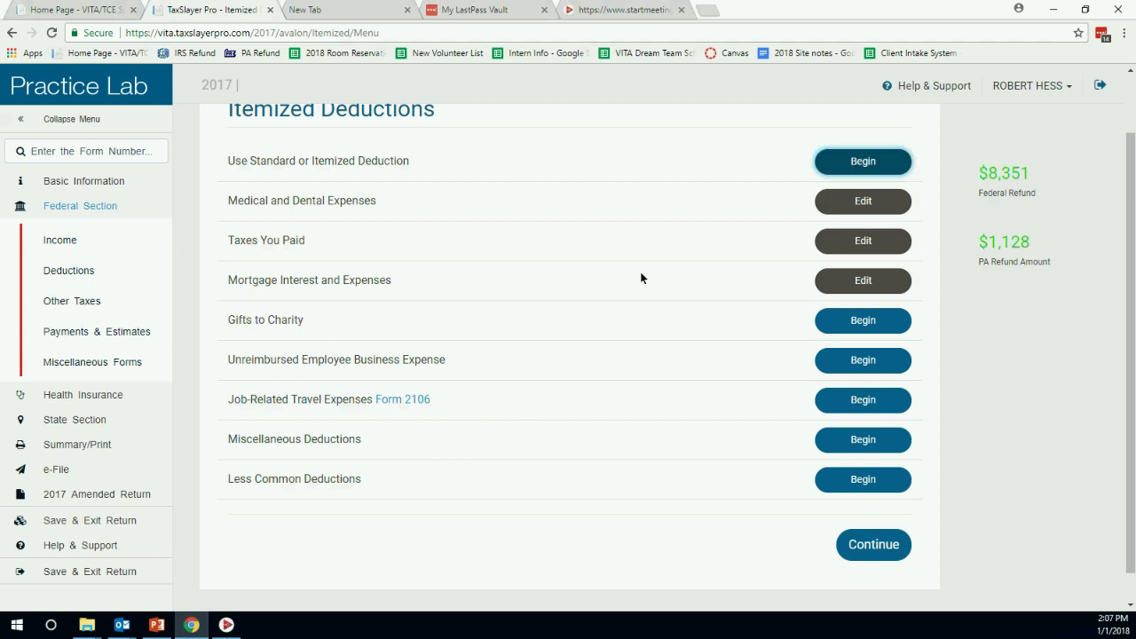
left_click(867, 321)
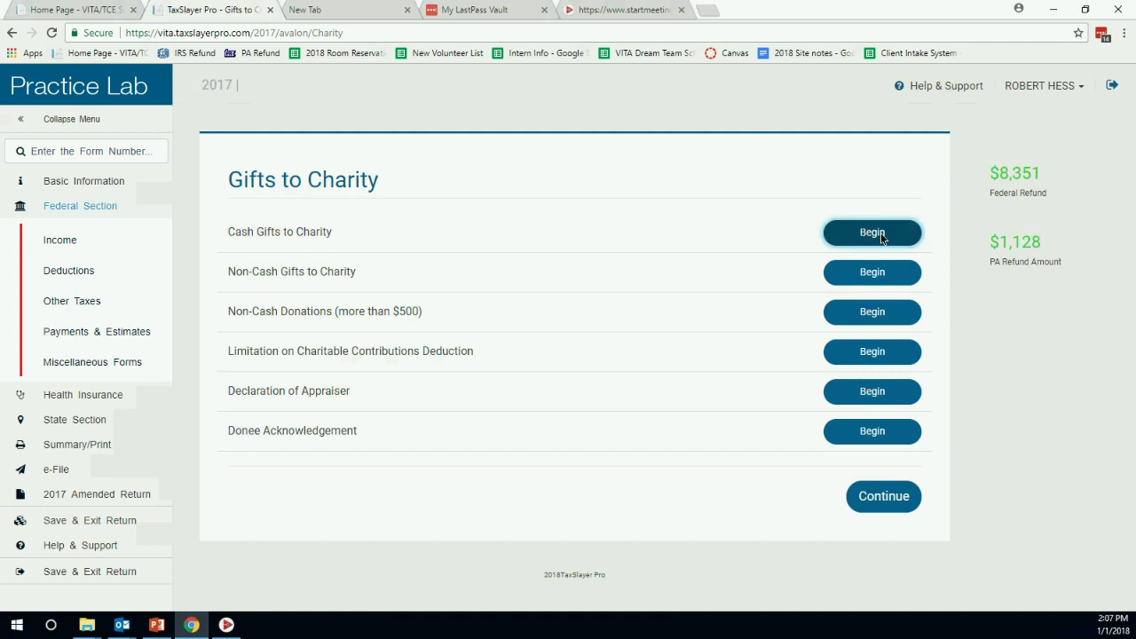
left_click(882, 234)
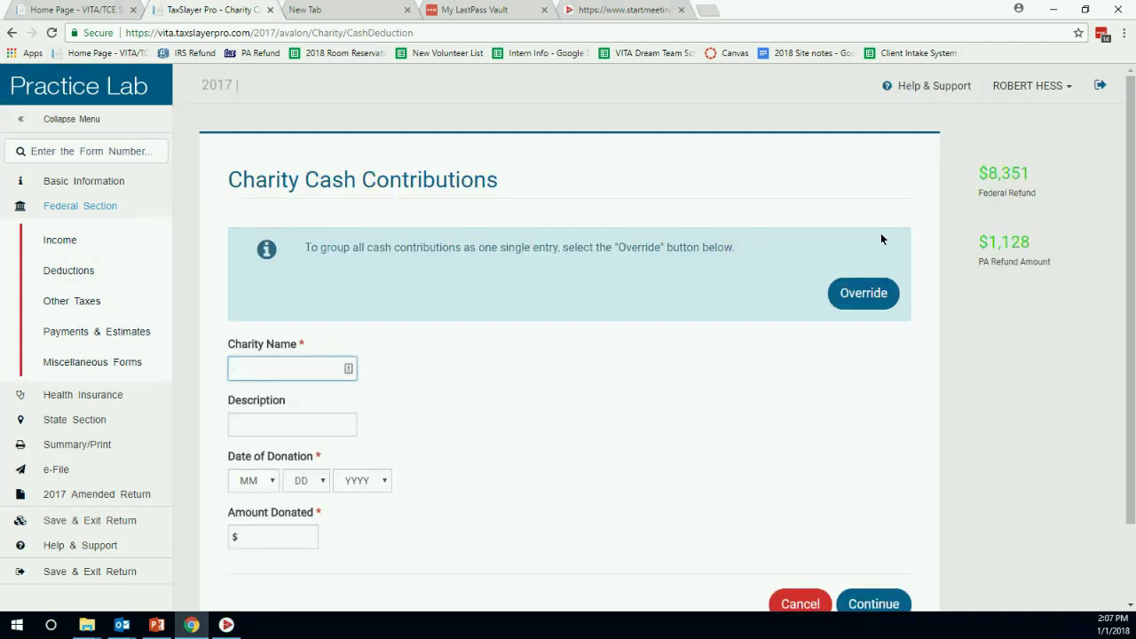
scroll(398, 310, "down", 1)
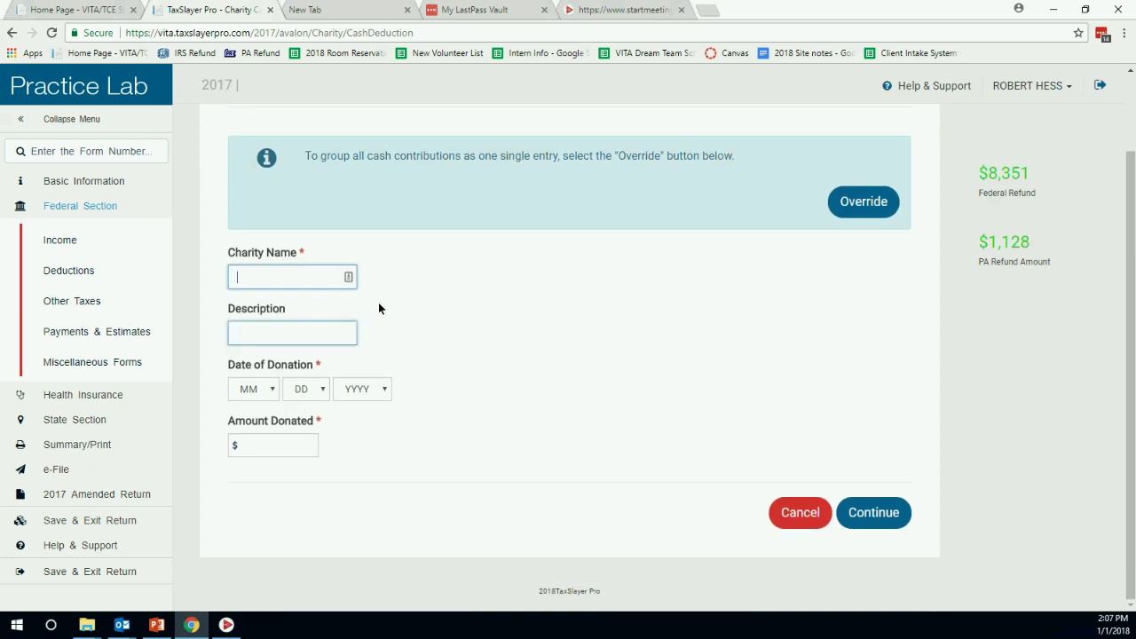
type("CHURCH")
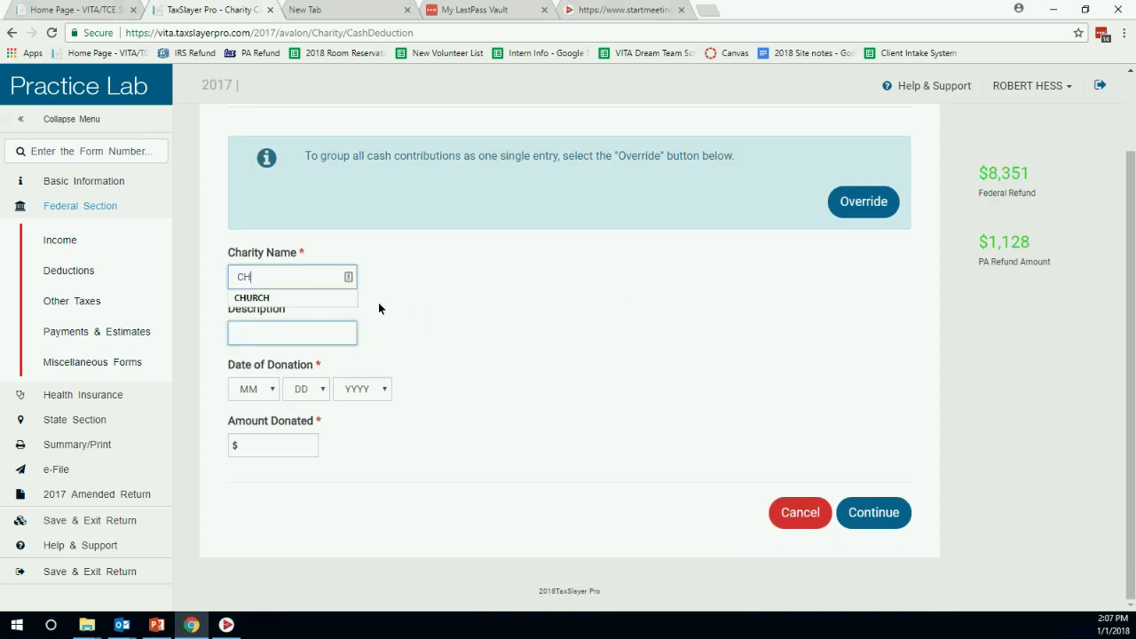
left_click(327, 333)
type("CHURCH")
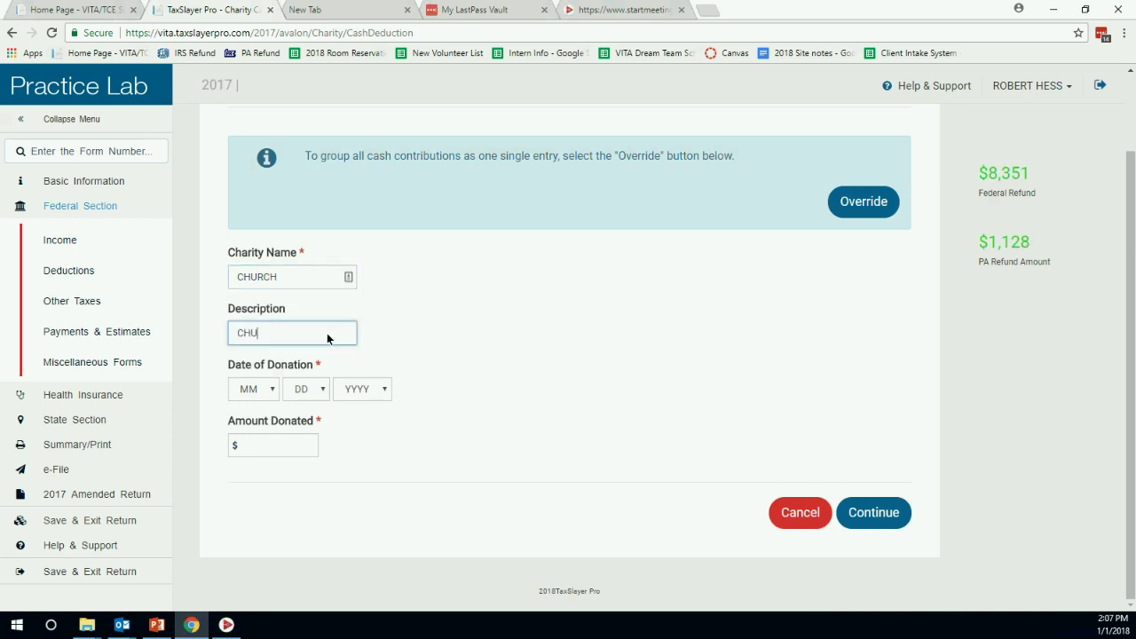
key("BackSpace")
key("BackSpace")
key("BackSpace")
key("BackSpace")
key("BackSpace")
key("BackSpace")
Date the church donation 12/31/2017, set the amount donated to $4000, and save the entry.
left_click(272, 388)
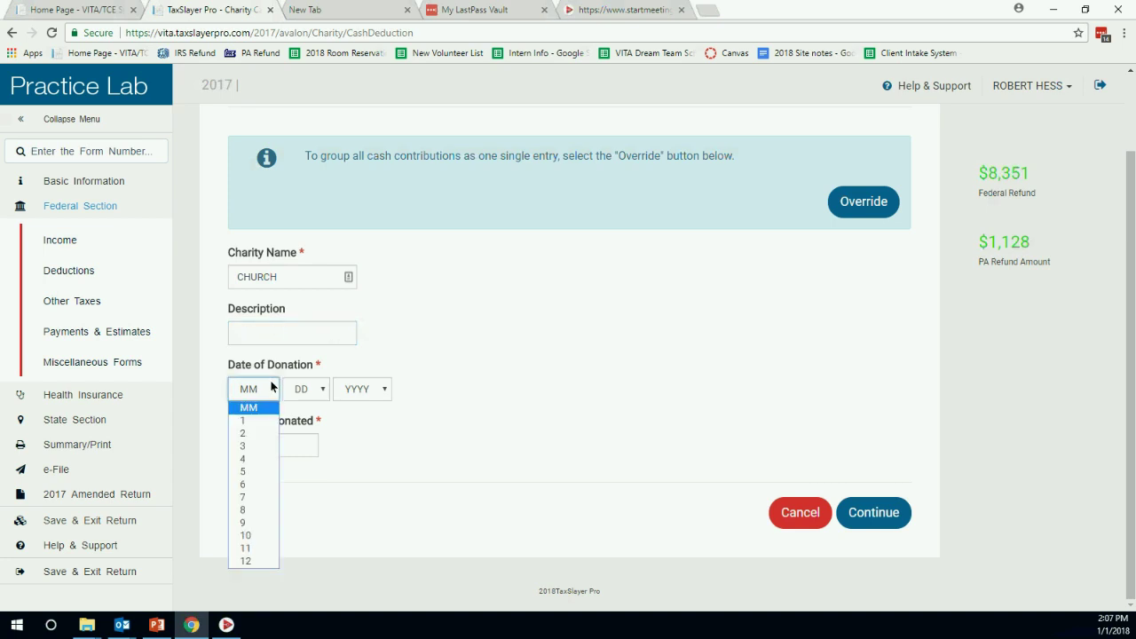
left_click(253, 561)
left_click(314, 392)
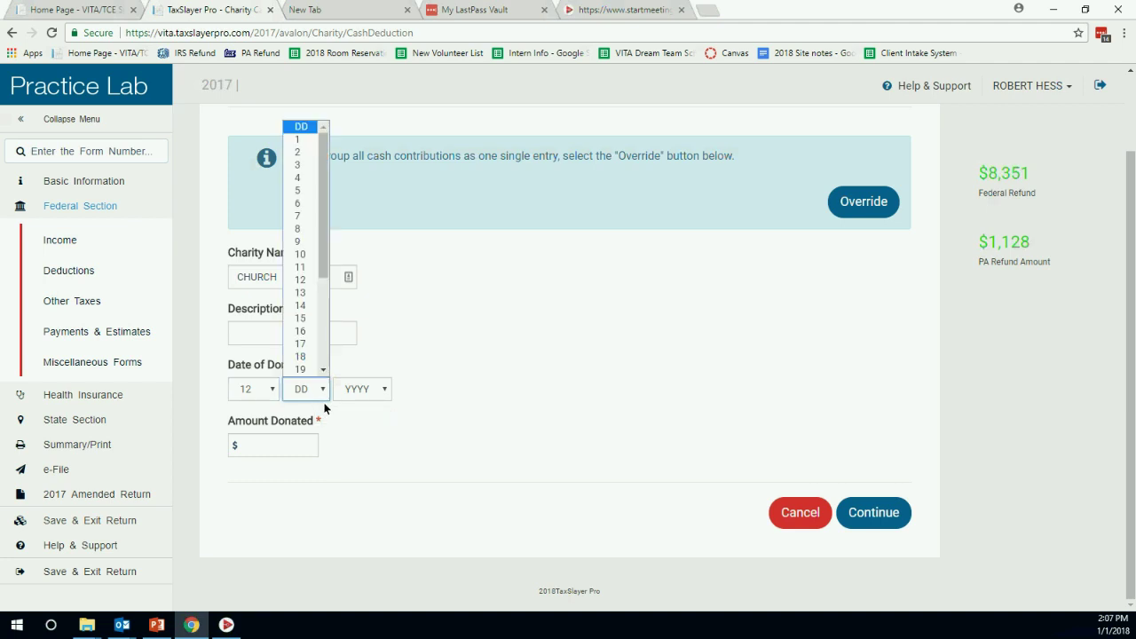
scroll(299, 359, "down", 3)
left_click(299, 368)
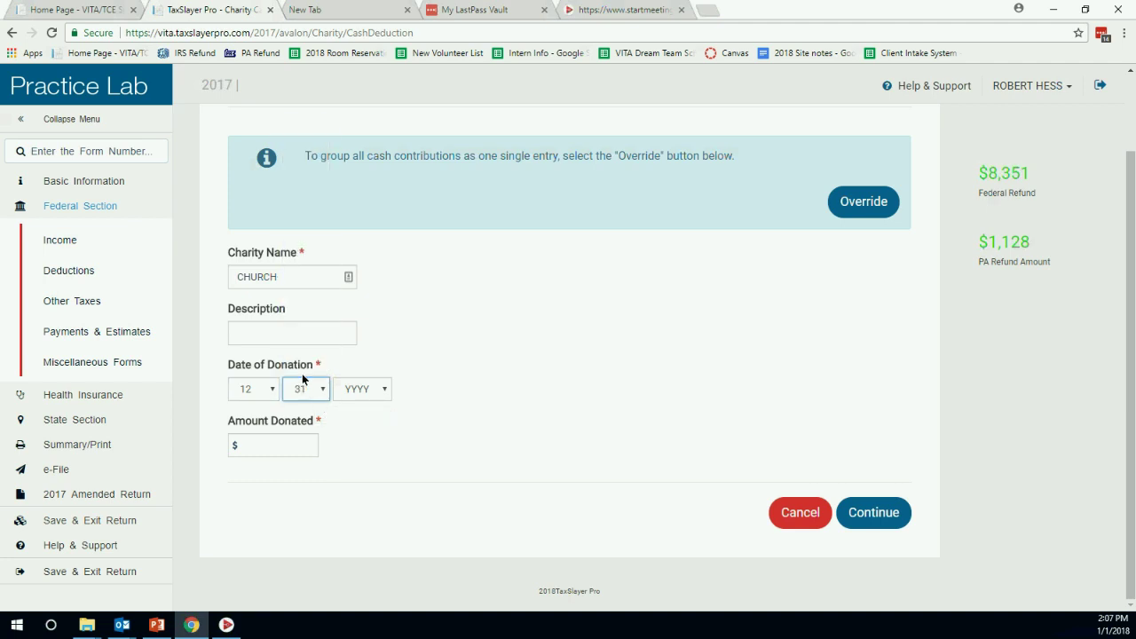
left_click(352, 391)
left_click(356, 420)
left_click(293, 447)
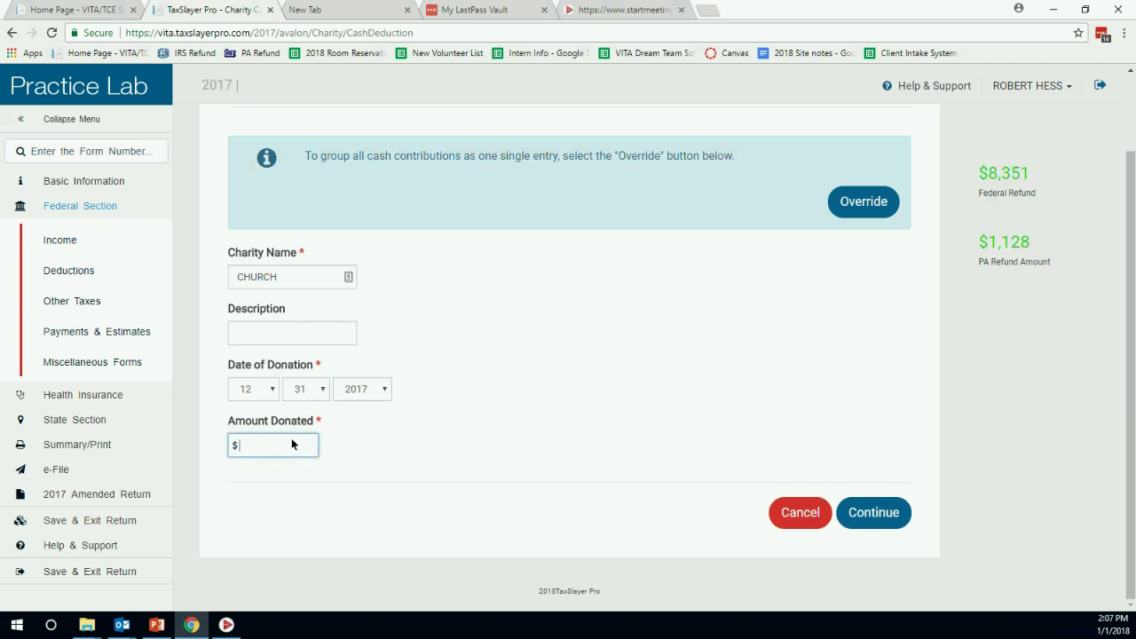
type("4000")
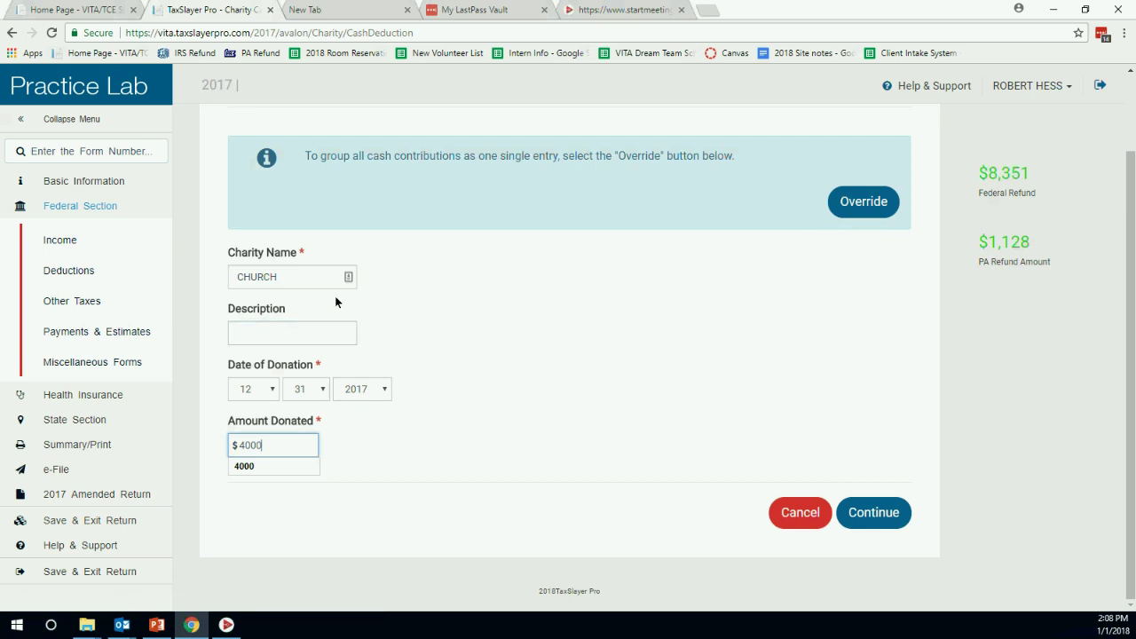
left_click(874, 513)
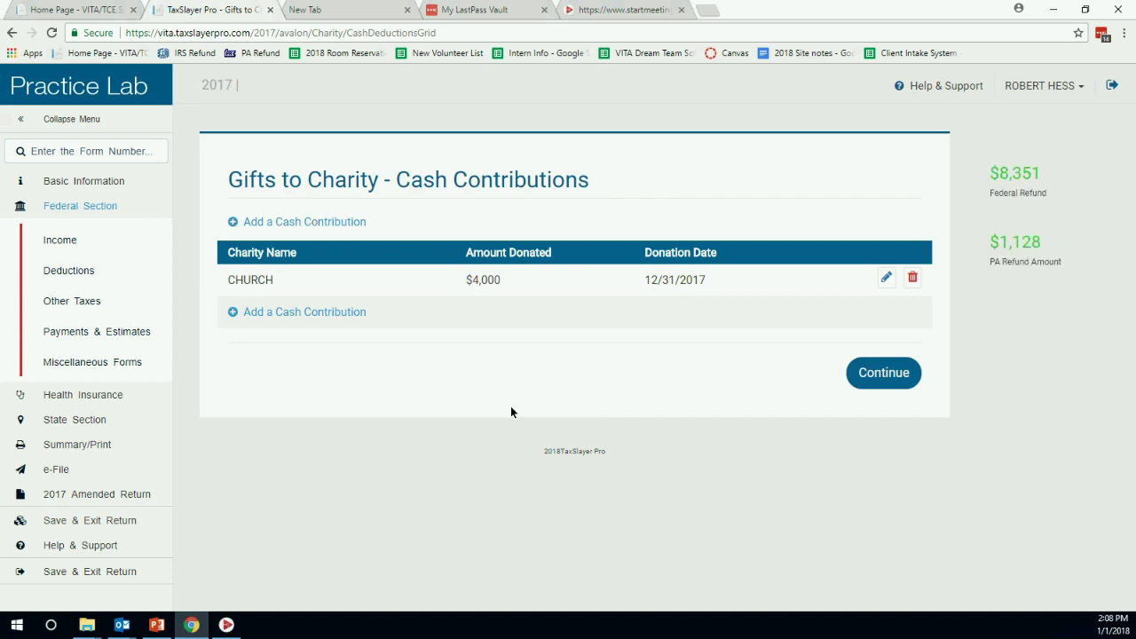
Add another cash contribution with WOUNDED WARRIOR as the charity name.
left_click(316, 222)
type("WO")
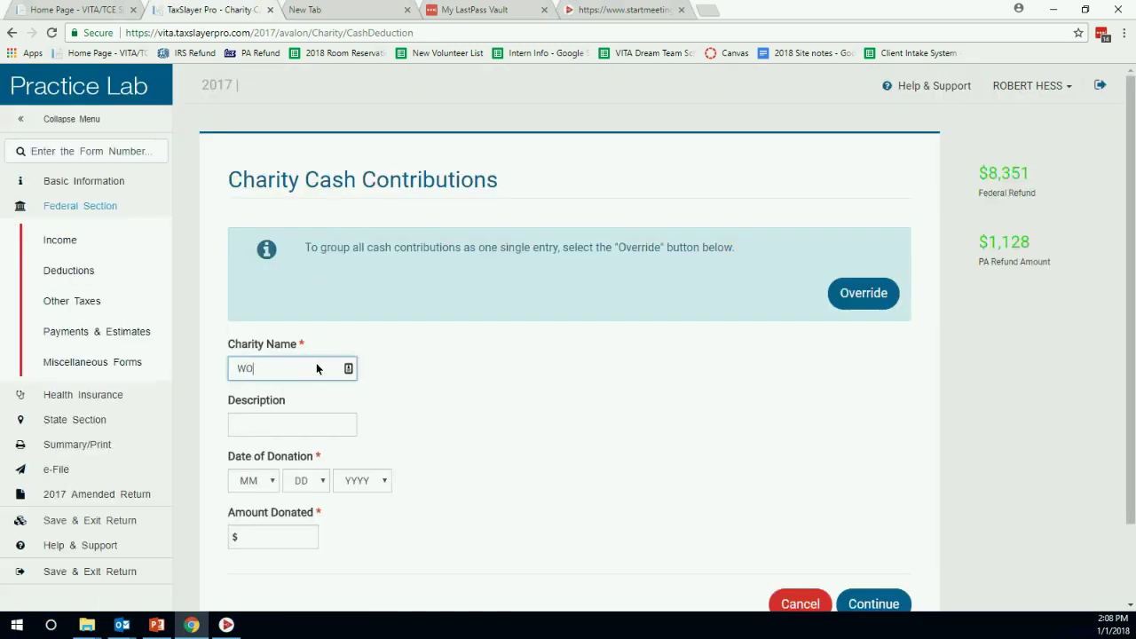
type("UNDED WARRIOR")
scroll(425, 384, "down", 1)
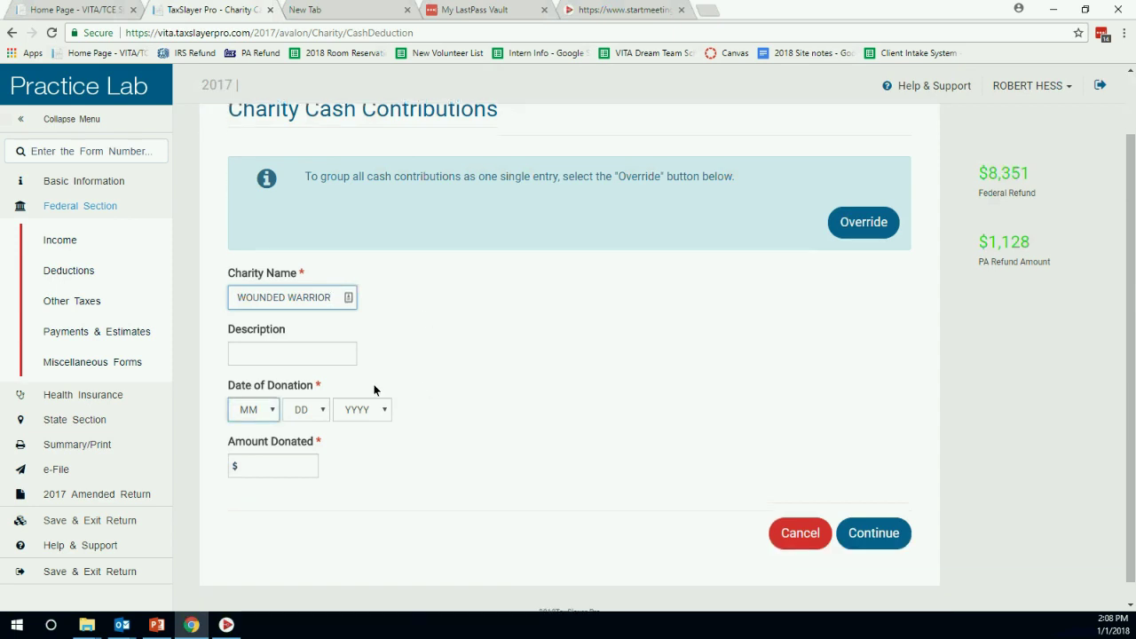
Date the Wounded Warrior donation 12/31/2017, set the amount donated to $900, and save the entry.
left_click(261, 411)
left_click(253, 581)
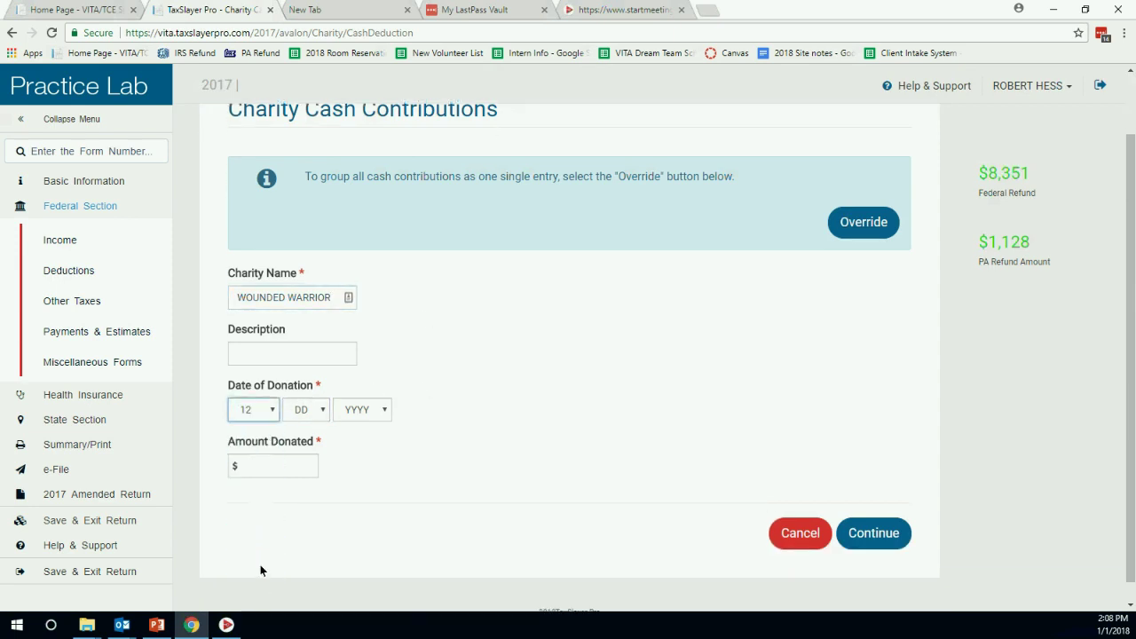
left_click(302, 411)
scroll(312, 370, "down", 4)
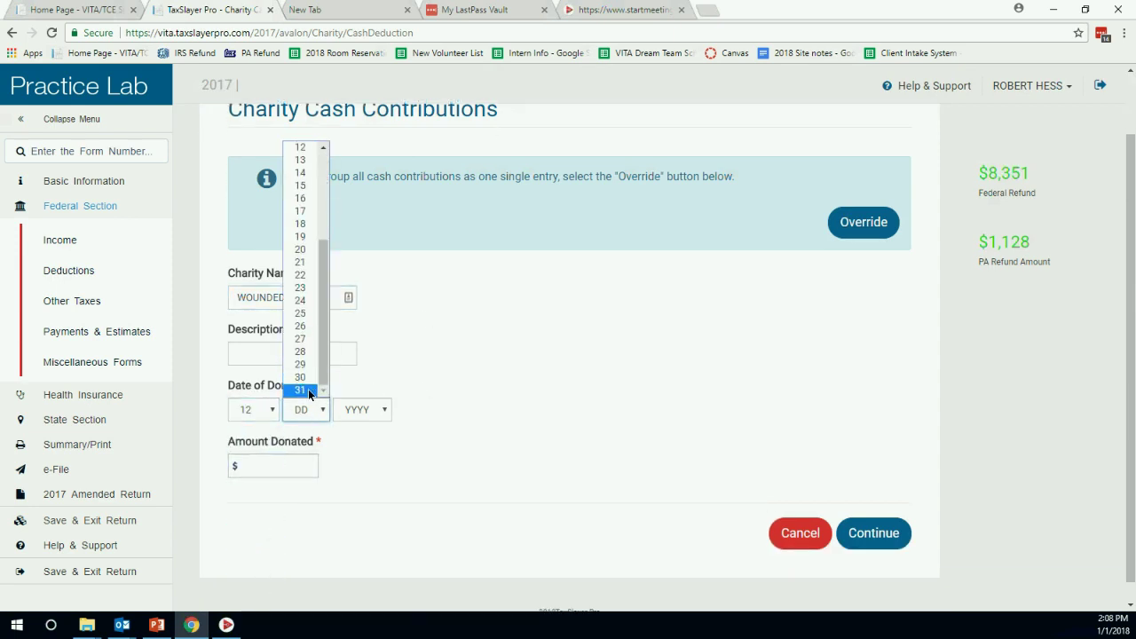
left_click(302, 387)
left_click(377, 411)
left_click(358, 441)
left_click(300, 463)
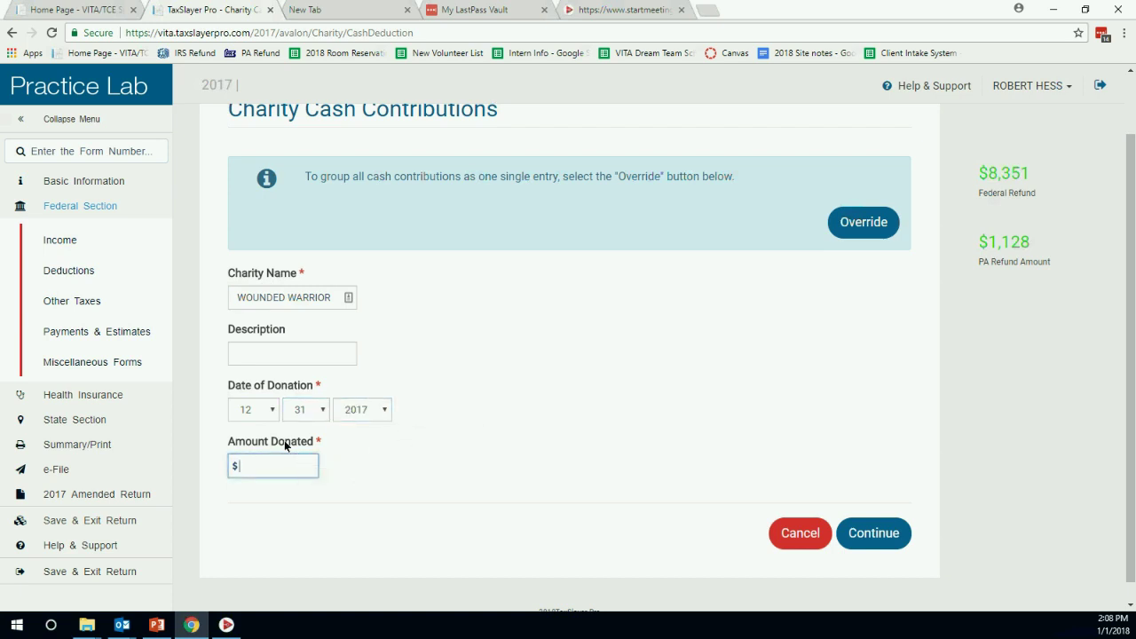
type("900")
left_click(873, 533)
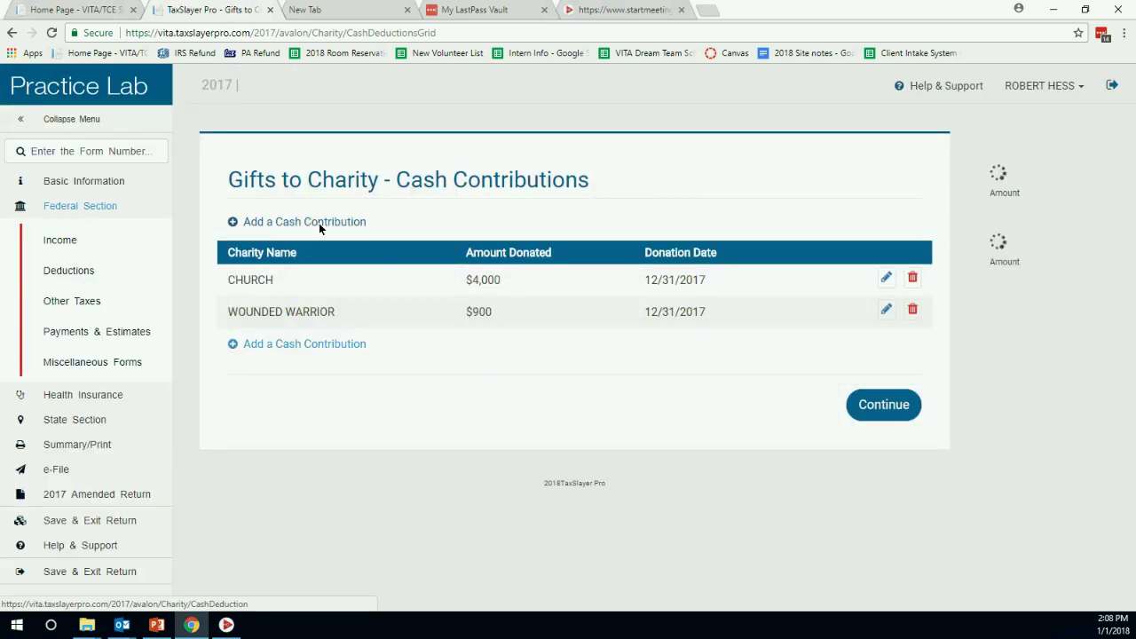
Add a third cash contribution with SALVATION ARMY as the charity name, leaving the description blank.
left_click(319, 222)
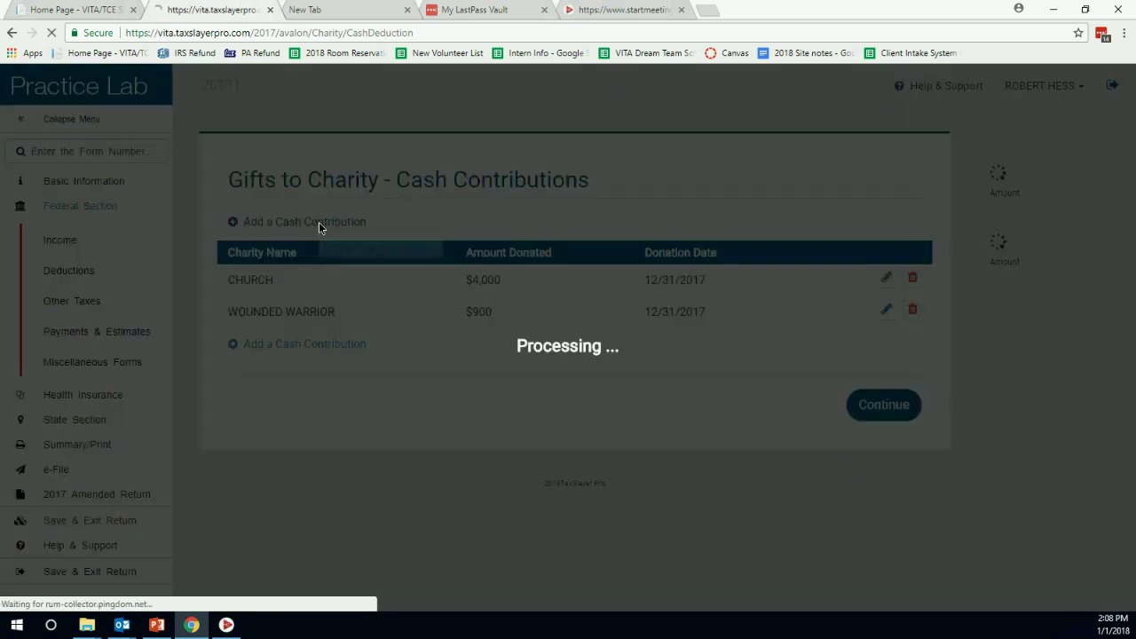
type("SALV")
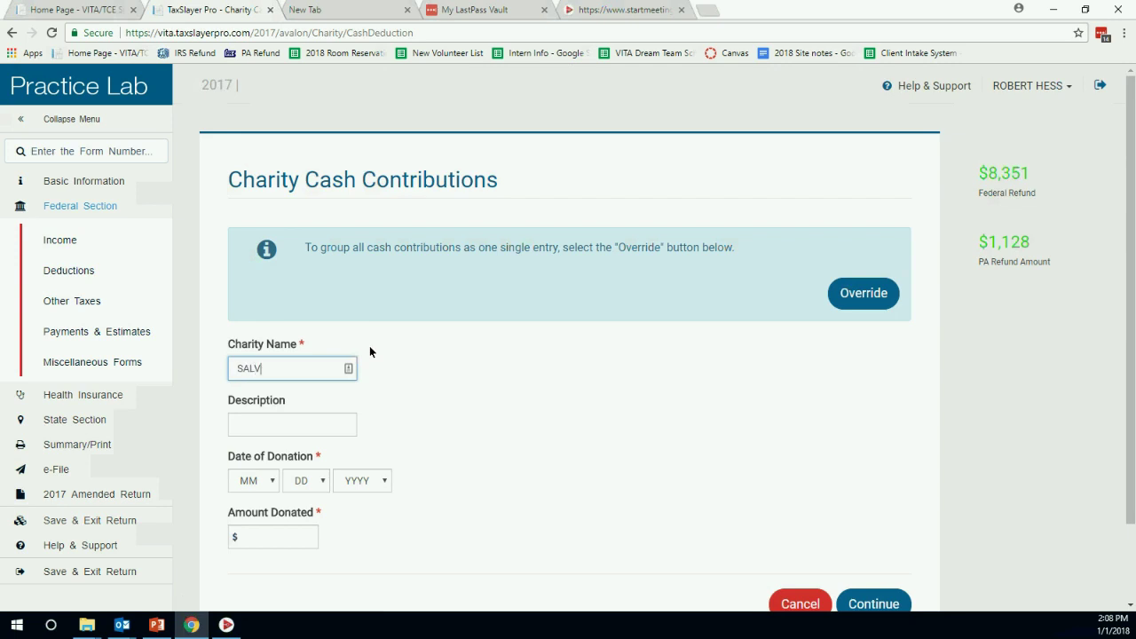
type("ATION ARMY")
left_click(335, 425)
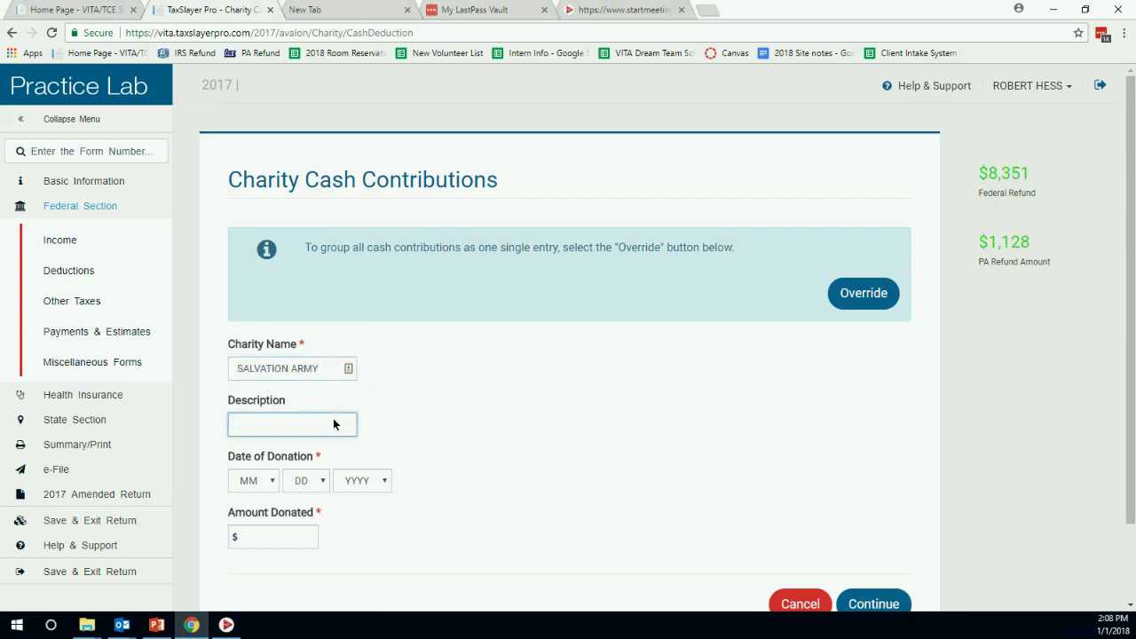
key("Tab")
Set the Salvation Army donation date to 12/31/2017.
left_click(269, 480)
left_click(253, 451)
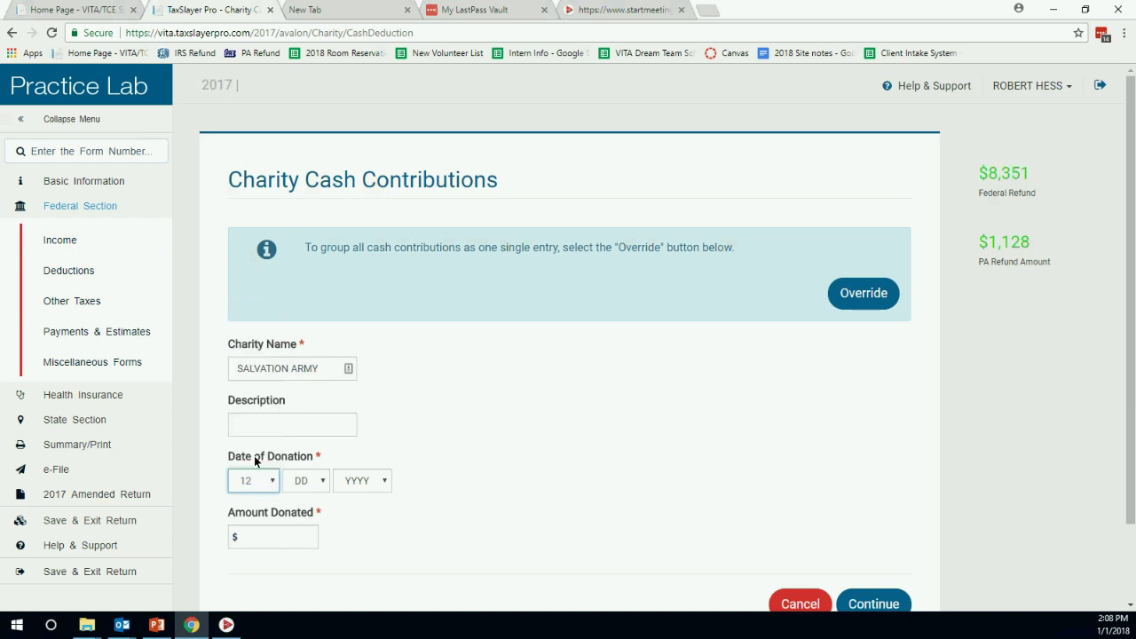
left_click(308, 484)
scroll(308, 486, "down", 1)
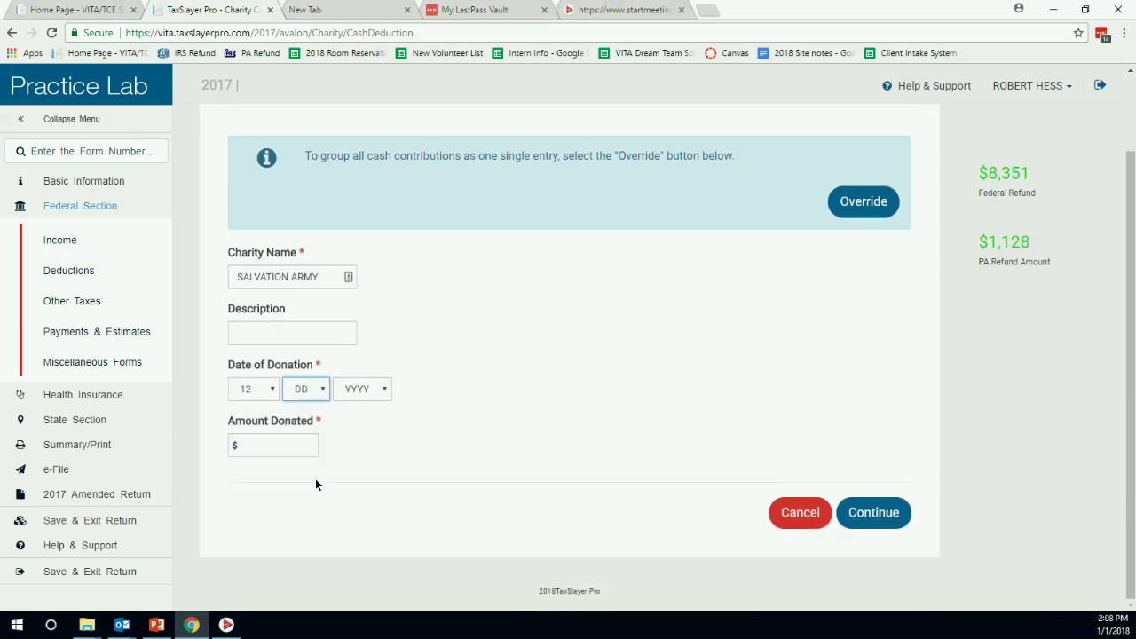
left_click(309, 390)
scroll(302, 373, "down", 3)
left_click(301, 370)
left_click(346, 390)
left_click(361, 413)
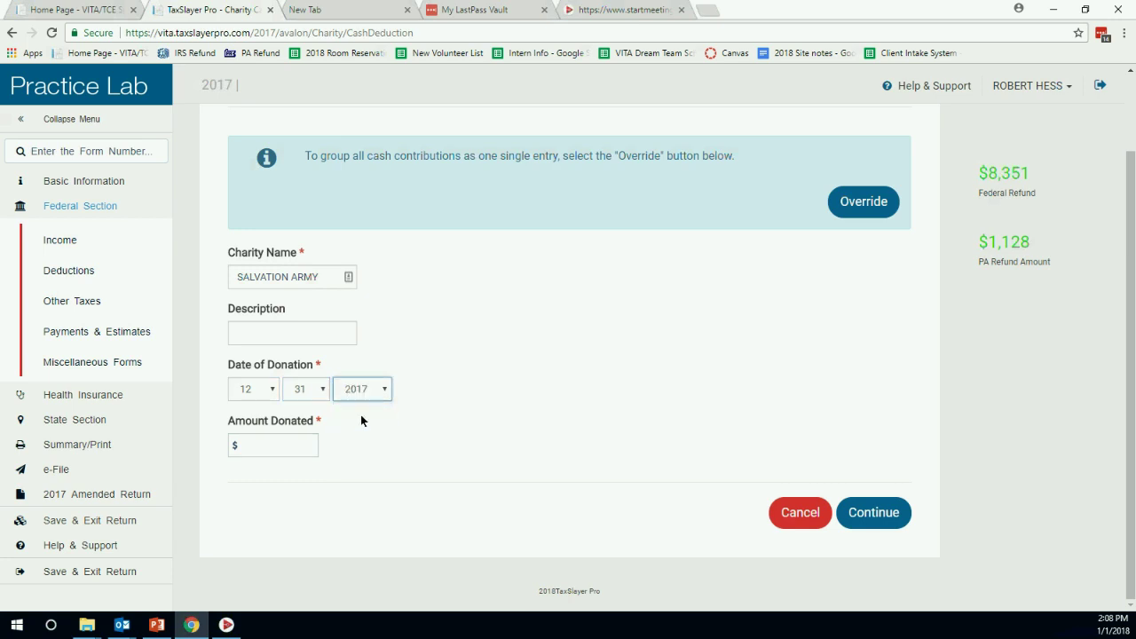
Enter $100 as the Salvation Army amount, save it, and return to the Gifts to Charity list.
left_click(285, 435)
type("10")
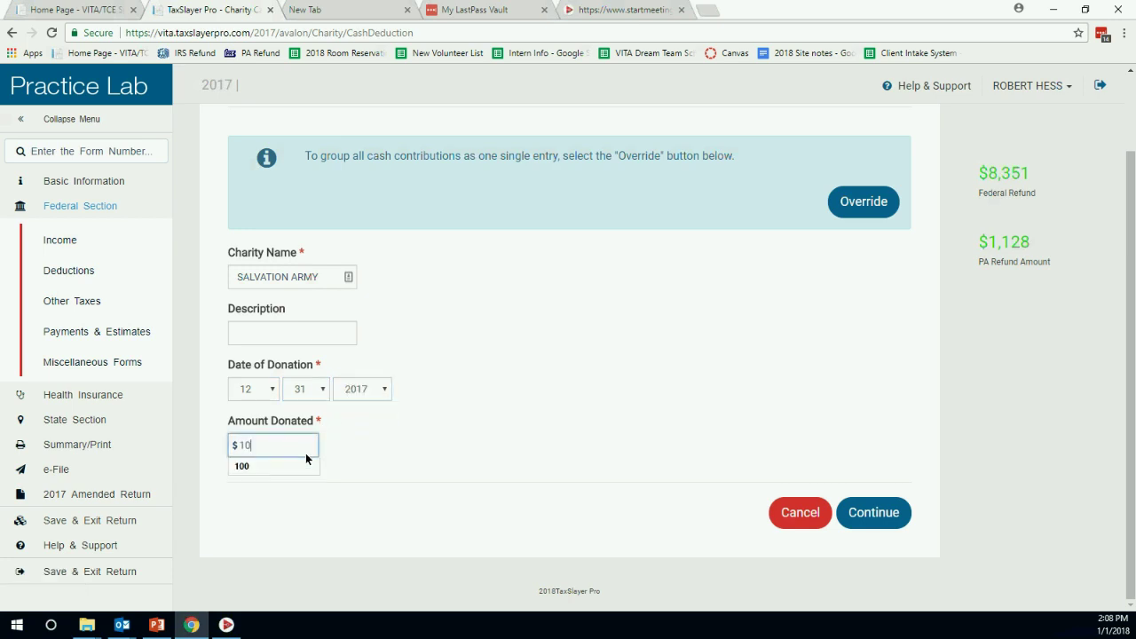
type("0")
left_click(901, 516)
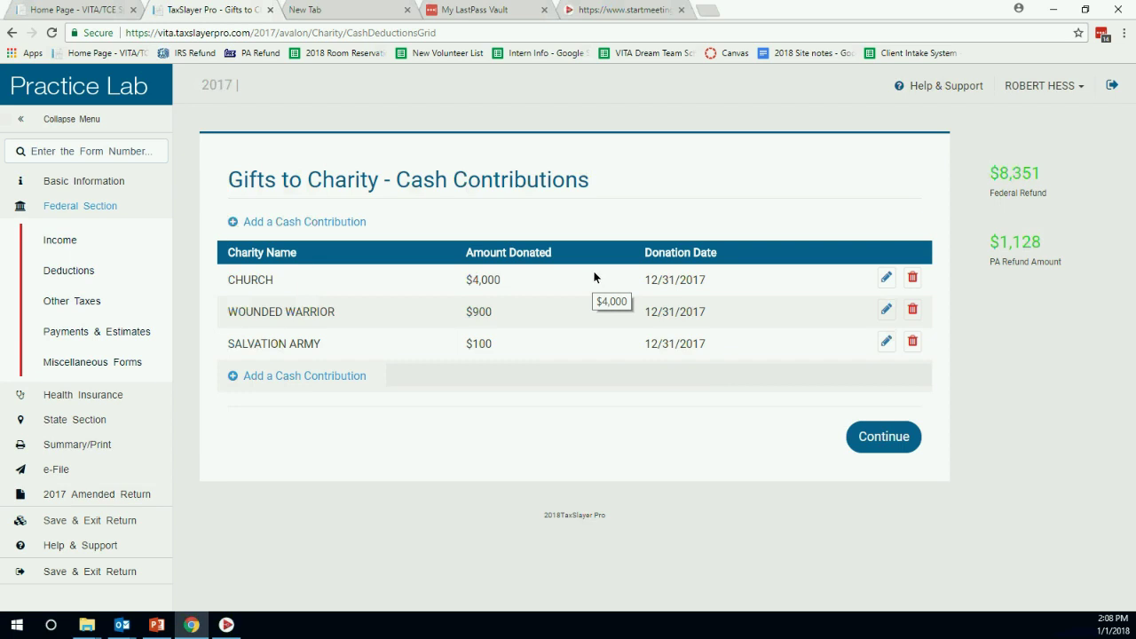
left_click(898, 436)
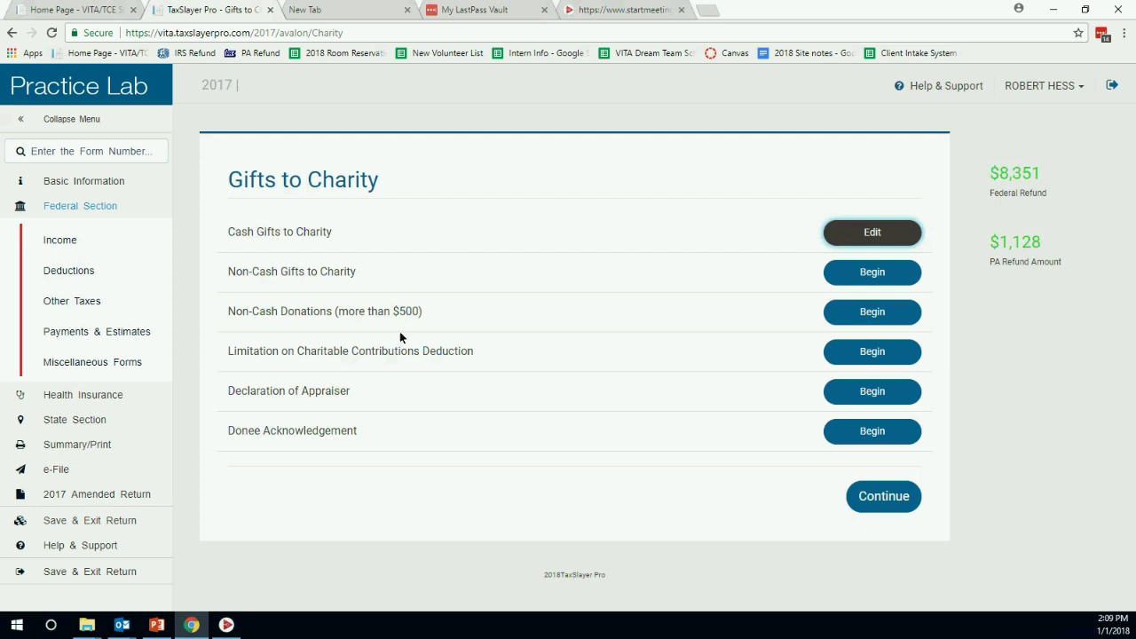
Enter 300 charitable miles and $100 of non-cash gifts of $500 or less, and save the non-cash gifts section.
left_click(842, 271)
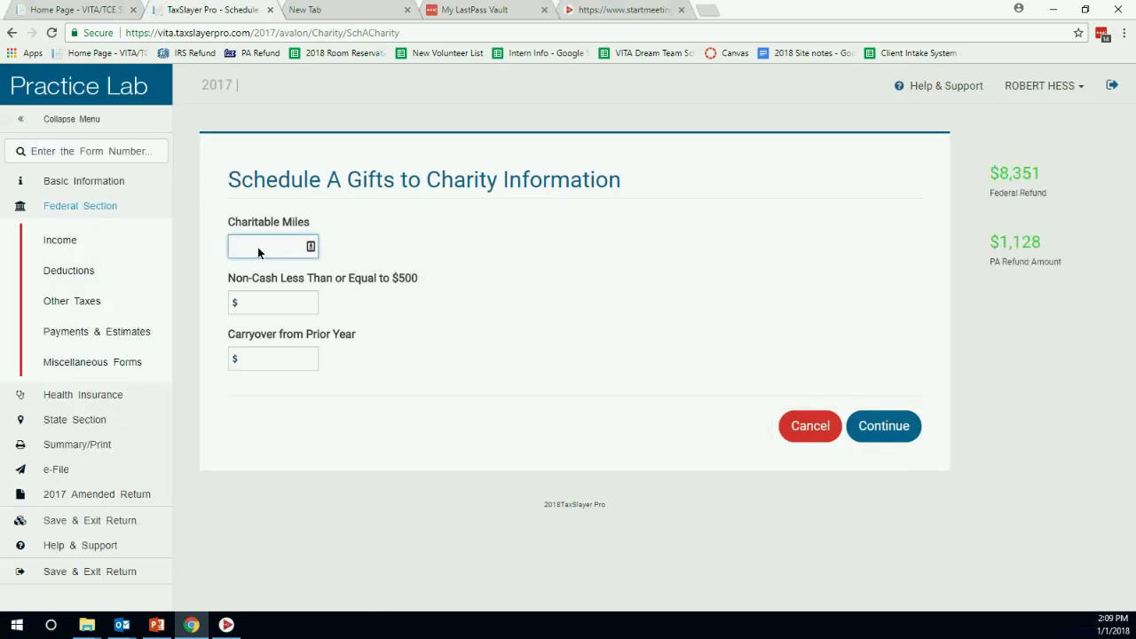
type("300")
left_click(344, 236)
key("Tab")
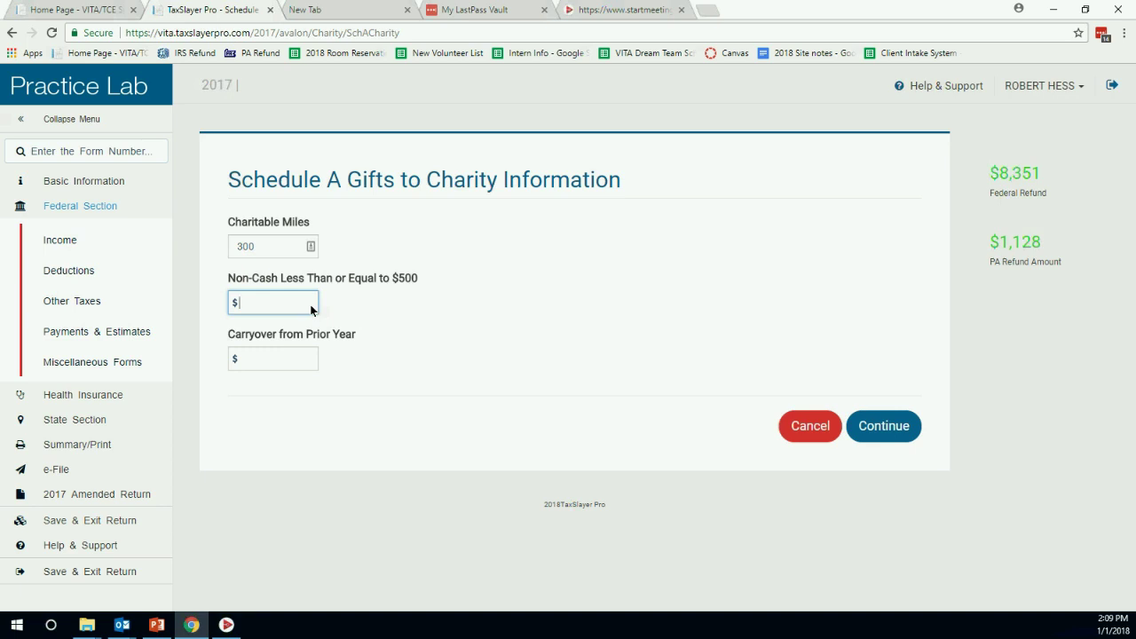
type("100")
left_click(386, 325)
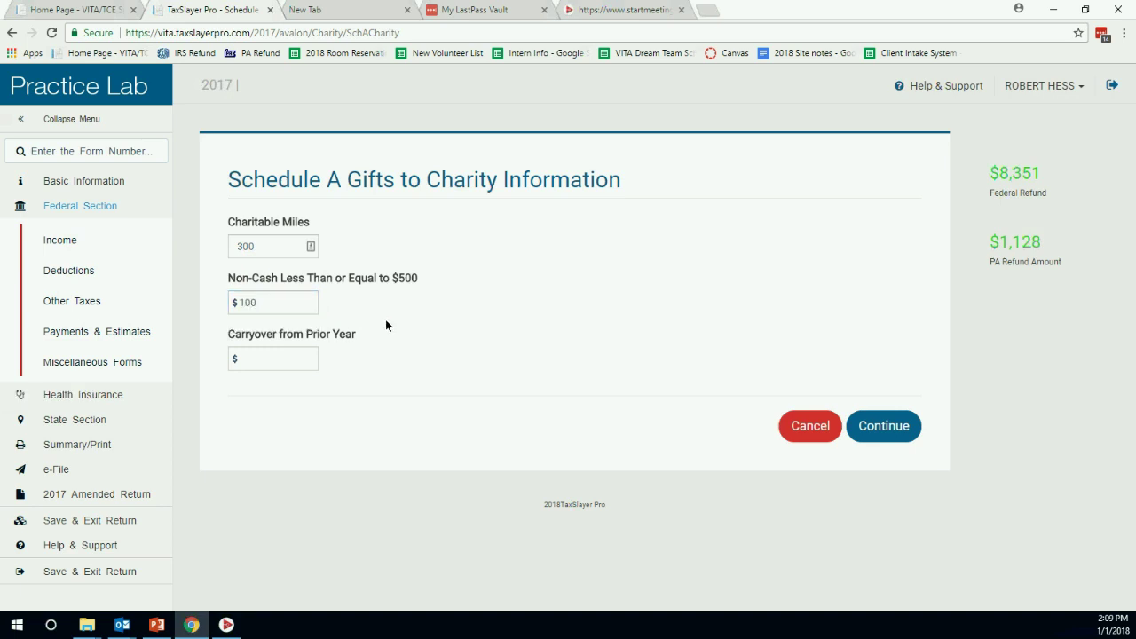
left_click(860, 430)
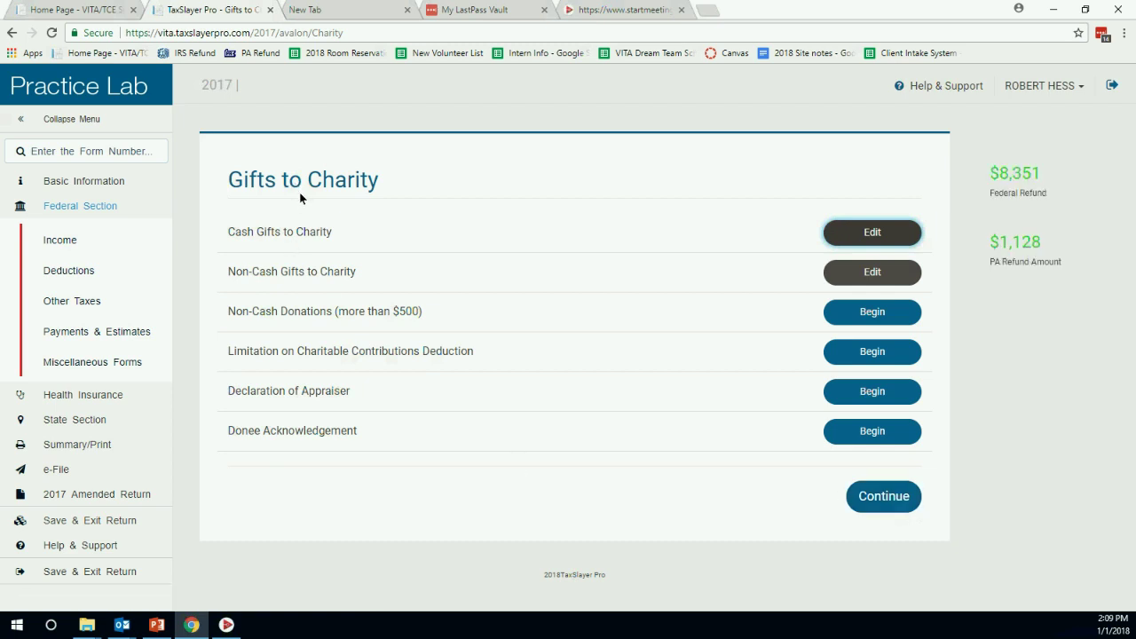
Return to the main Deductions list and open the printable Itemized Deductions form for review.
left_click(885, 496)
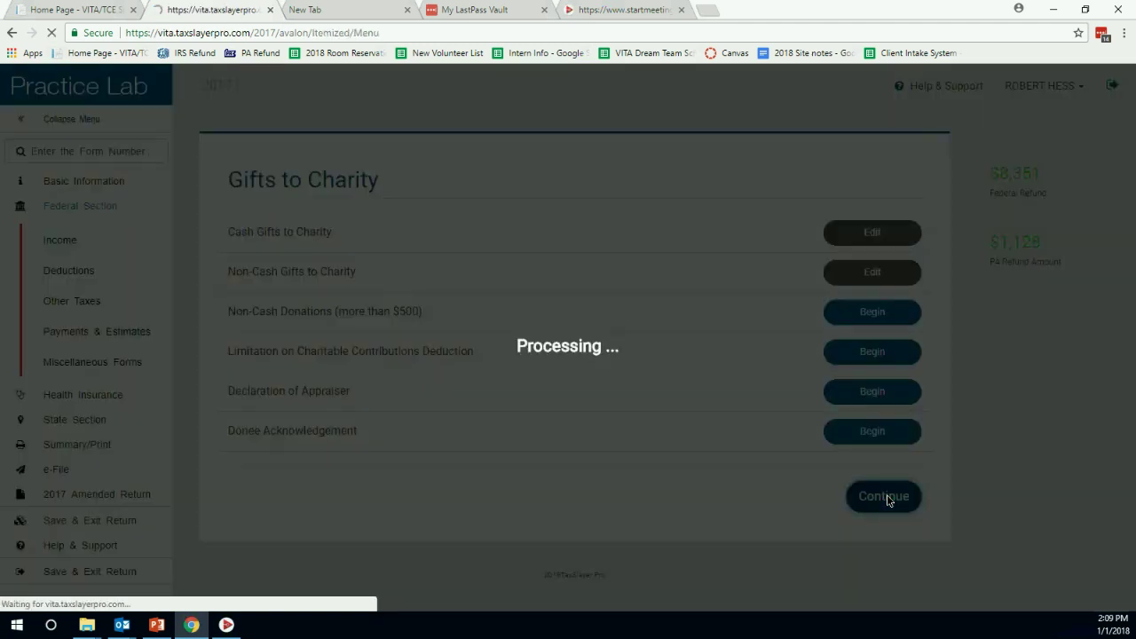
scroll(739, 341, "down", 2)
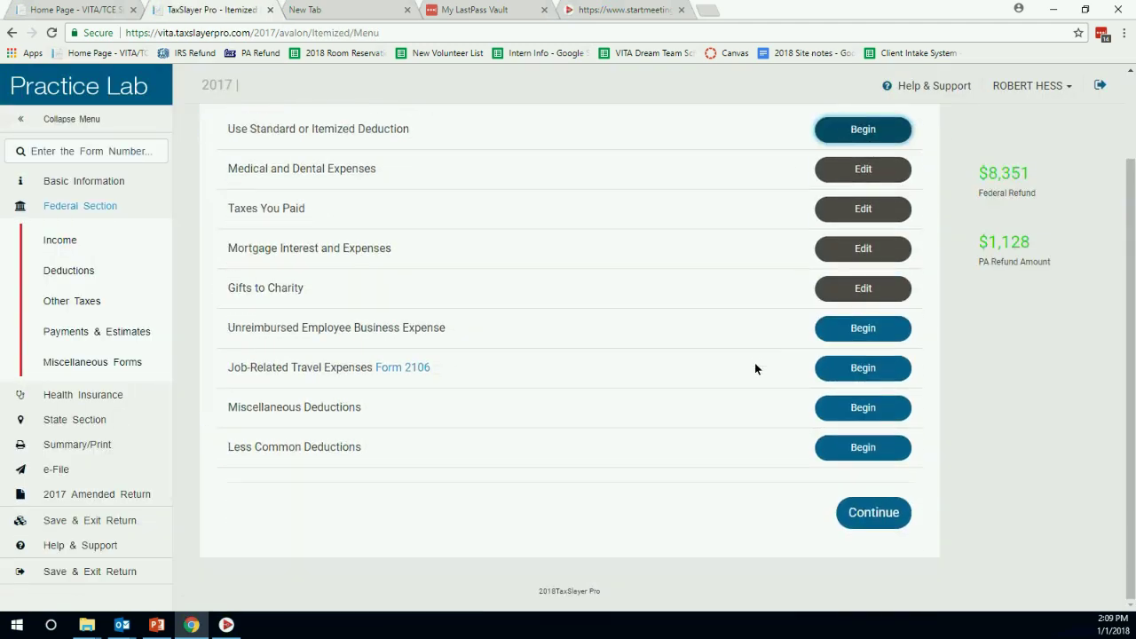
left_click(879, 514)
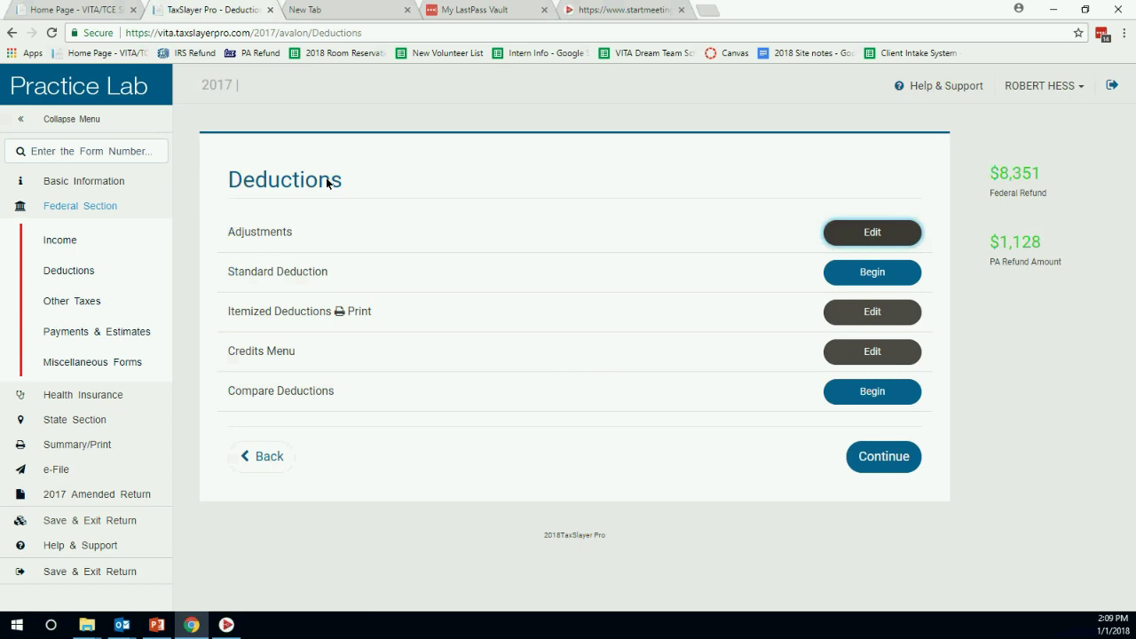
left_click(358, 312)
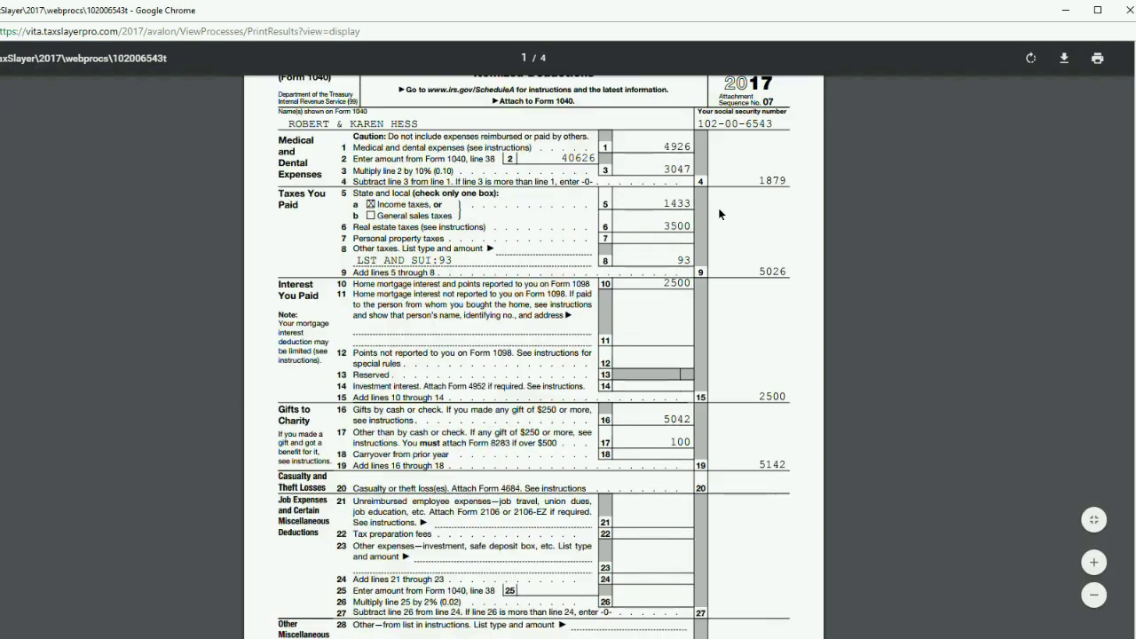
Review the Schedule A printout from medical expenses through total itemized deductions, and close the form.
scroll(721, 215, "down", 3)
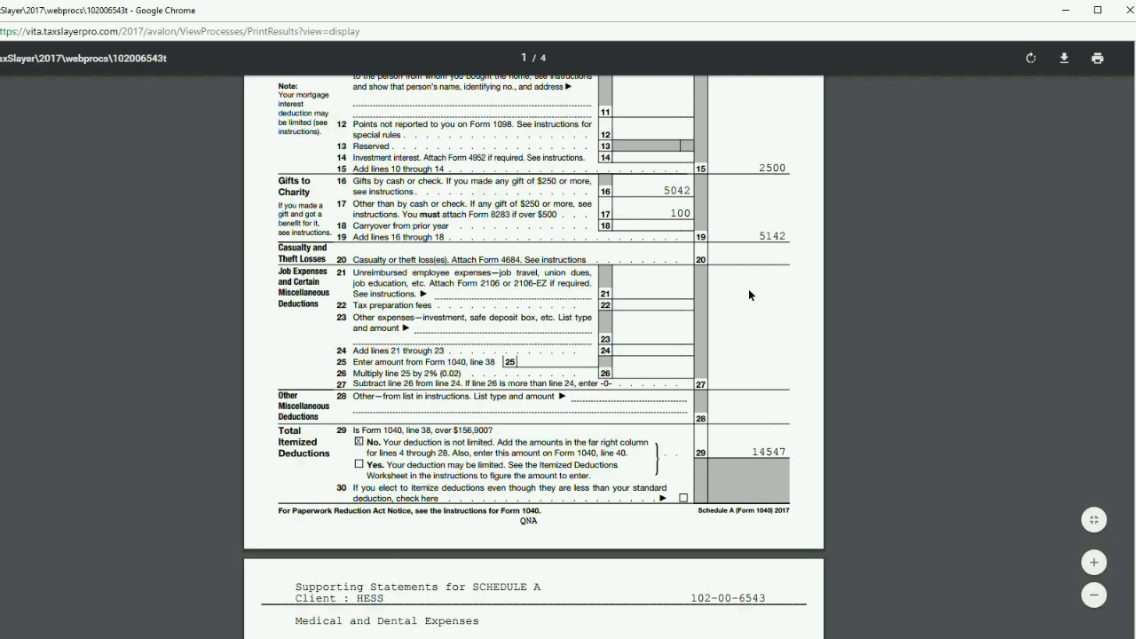
scroll(738, 324, "up", 3)
scroll(736, 338, "up", 1)
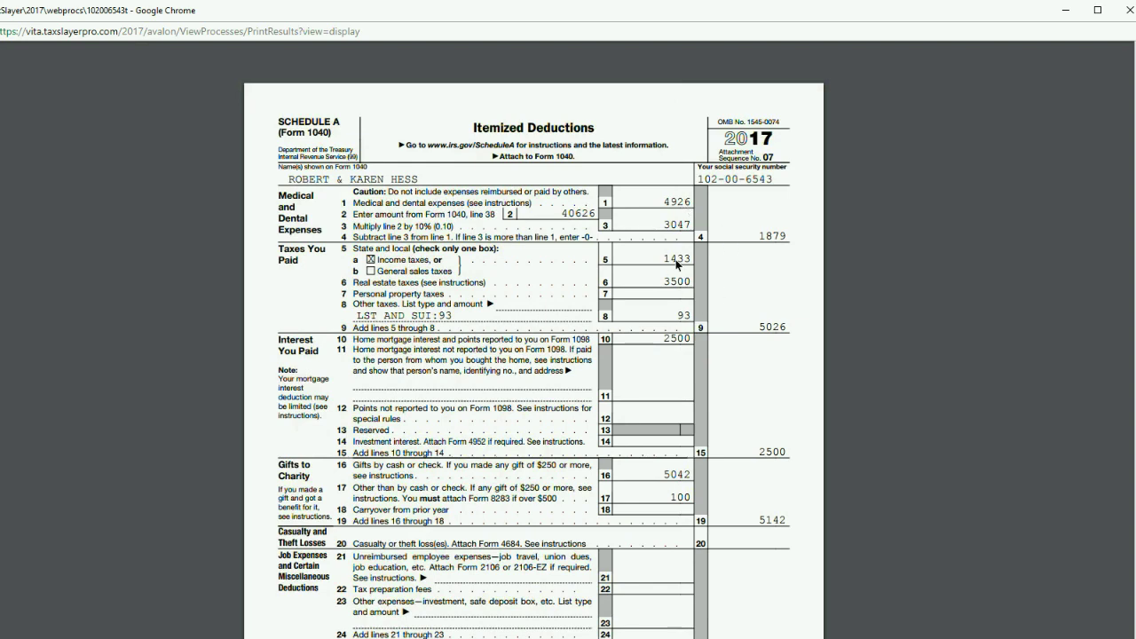
scroll(733, 293, "down", 1)
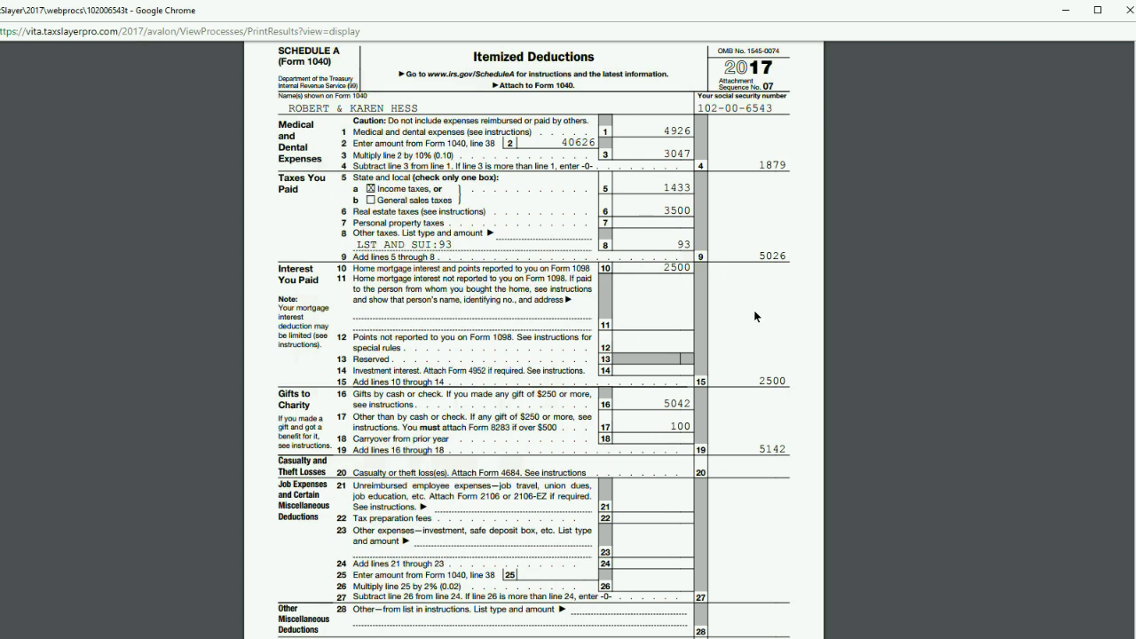
scroll(757, 314, "up", 1)
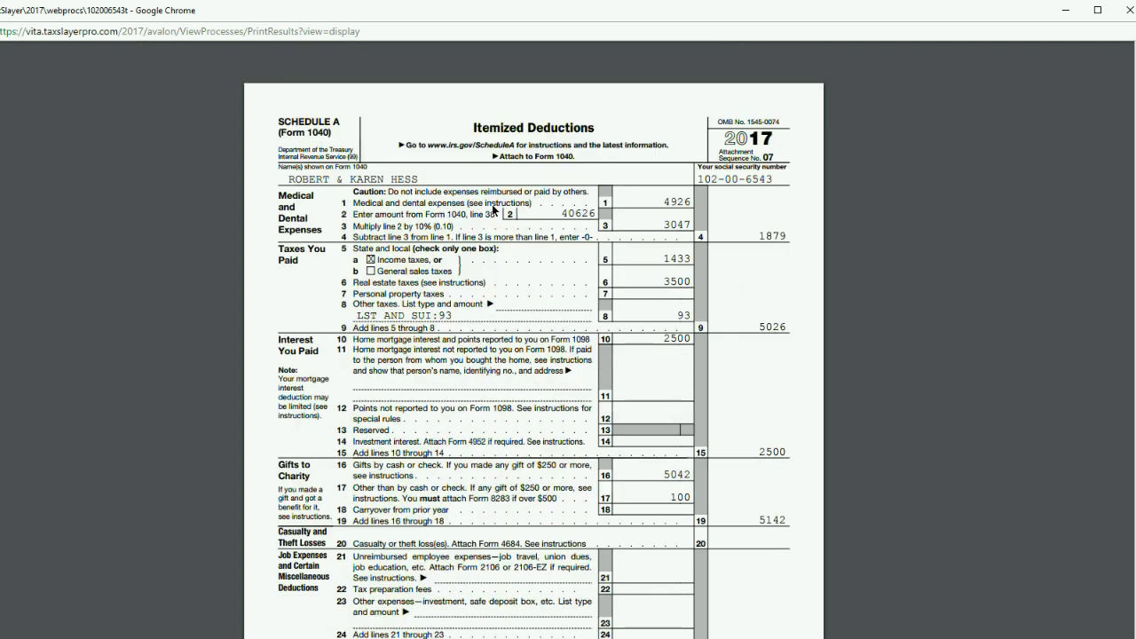
scroll(548, 211, "down", 1)
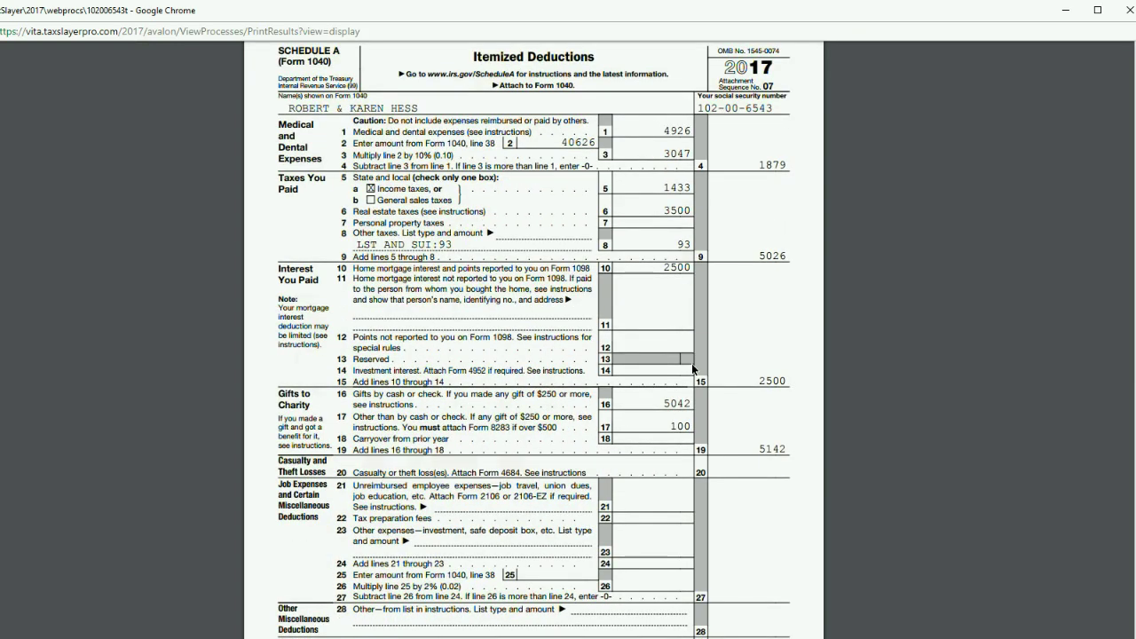
scroll(667, 382, "down", 1)
scroll(765, 185, "up", 1)
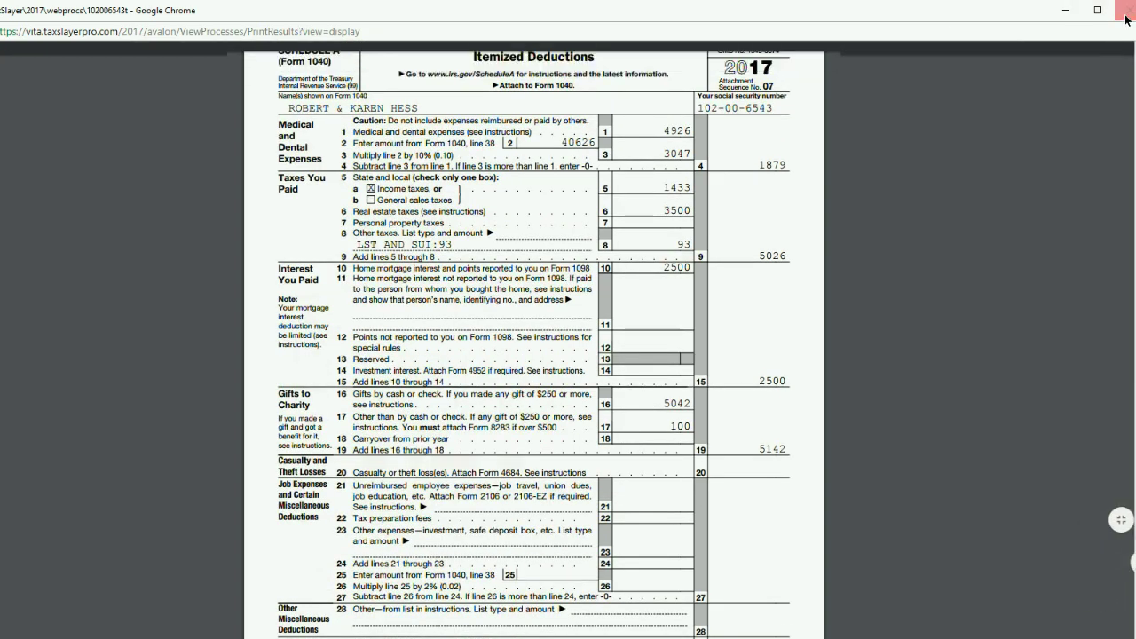
left_click(1127, 16)
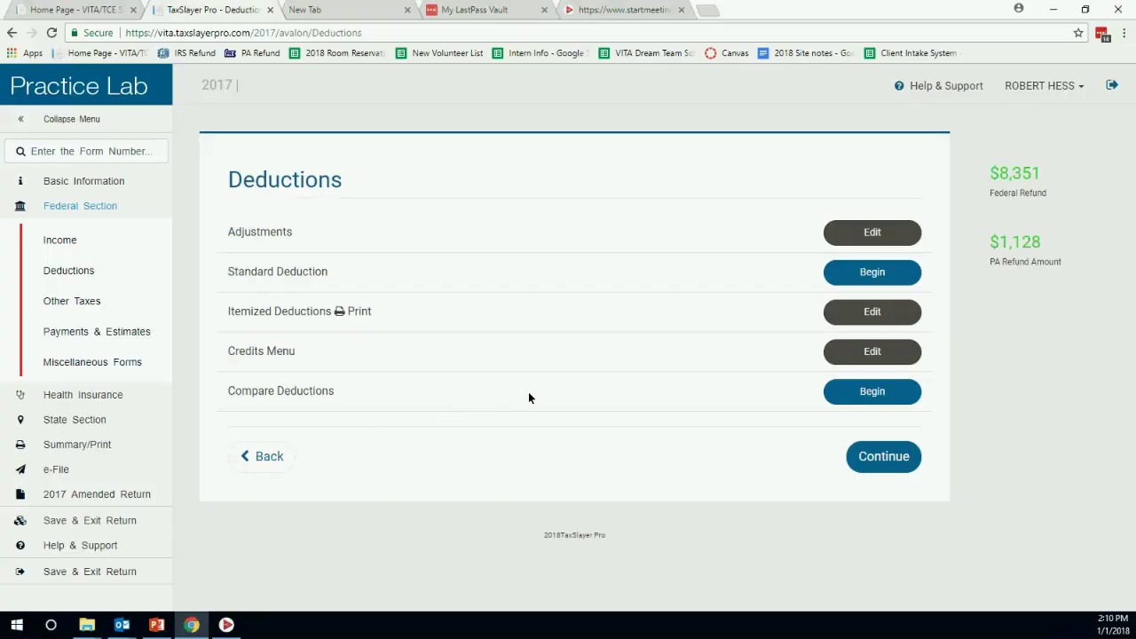
Check the comparison of standard versus itemized deductions and return to the Deductions list.
left_click(874, 393)
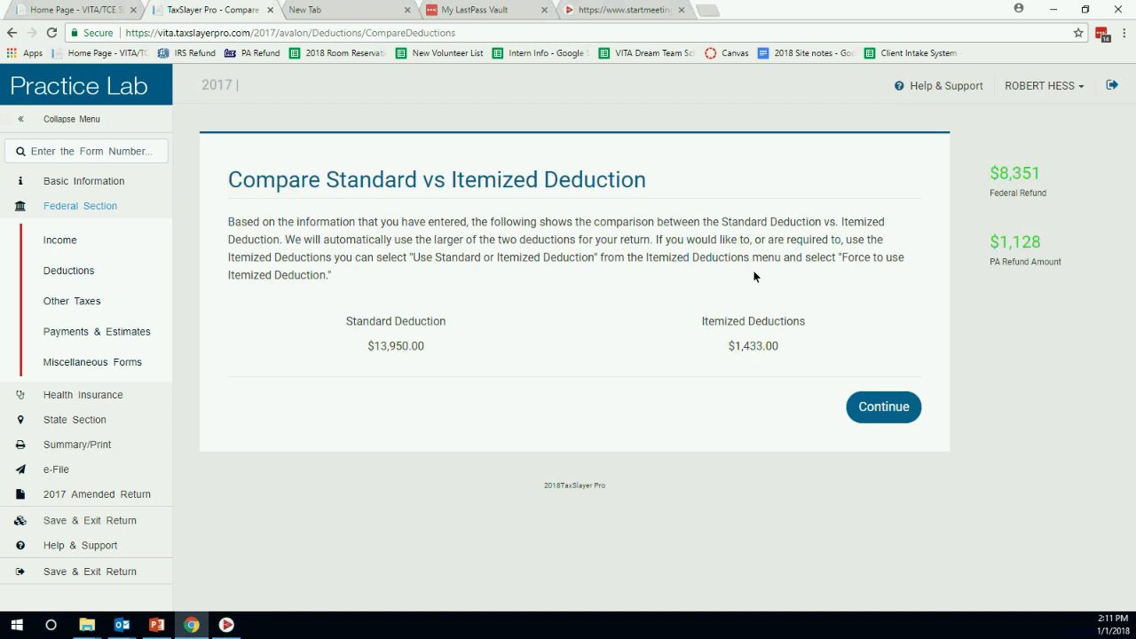
left_click(876, 412)
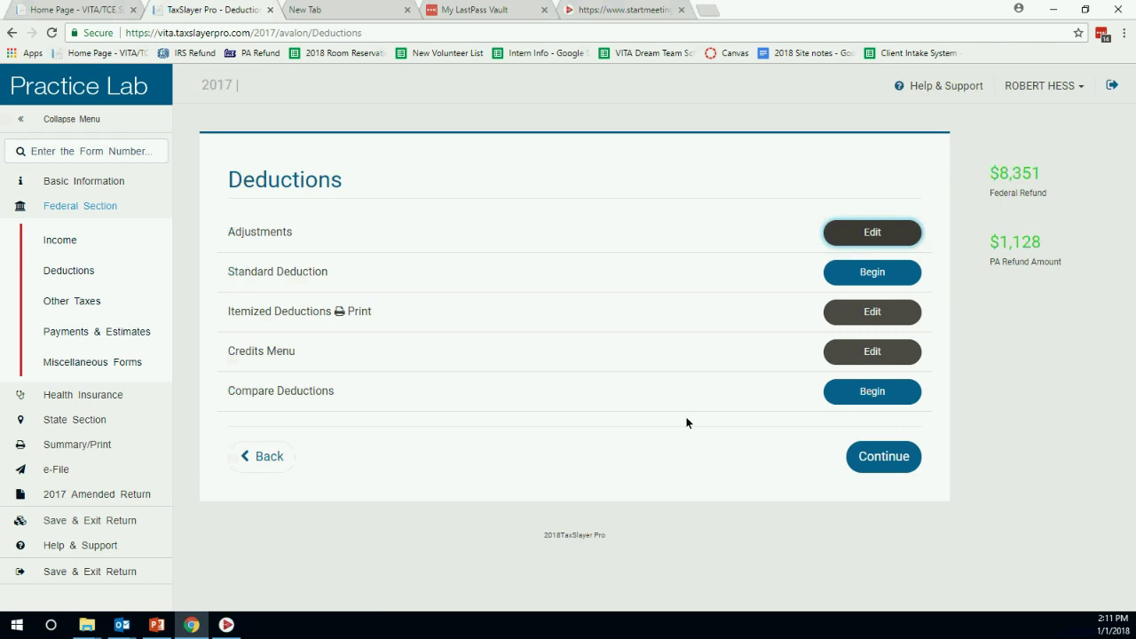
Continue from Deductions to the Other Taxes section and look over its list of forms.
left_click(898, 452)
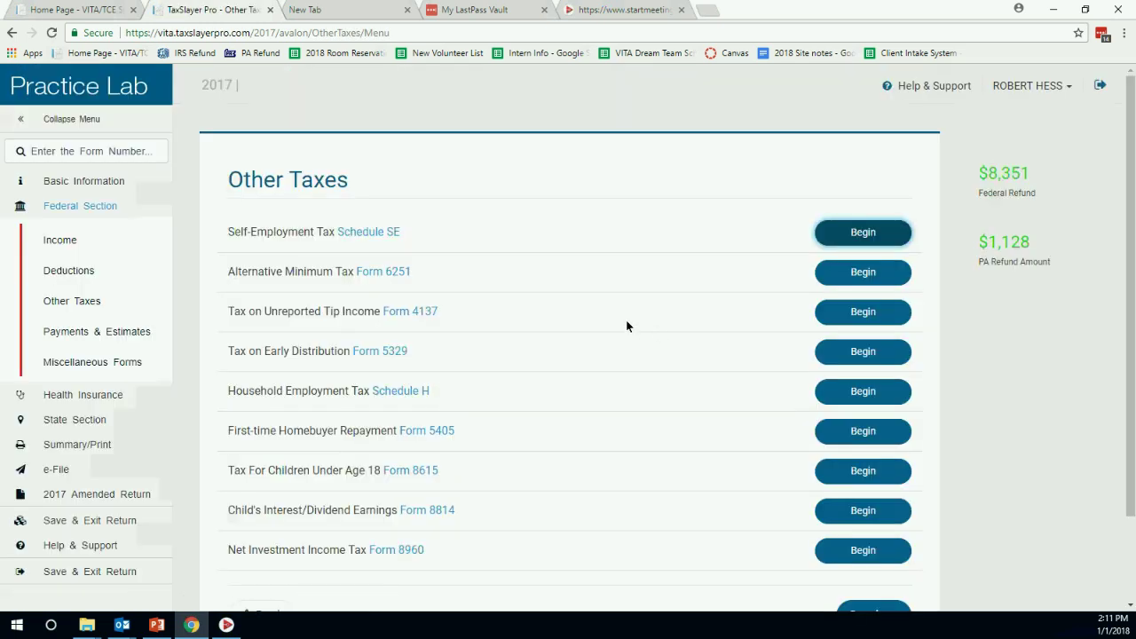
scroll(613, 302, "down", 2)
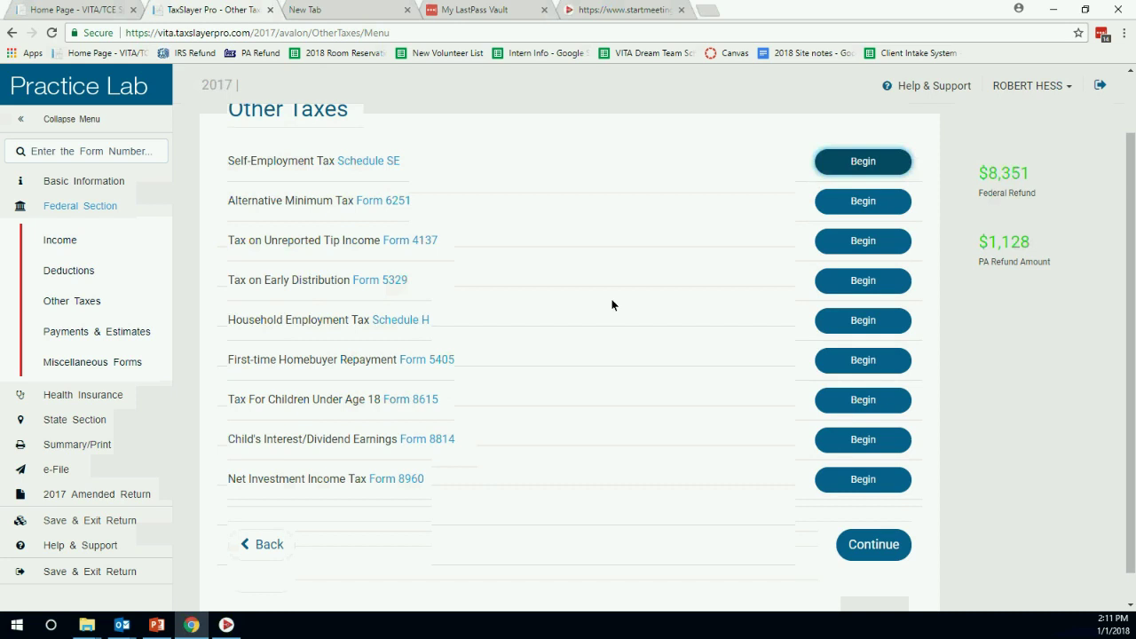
scroll(612, 305, "up", 2)
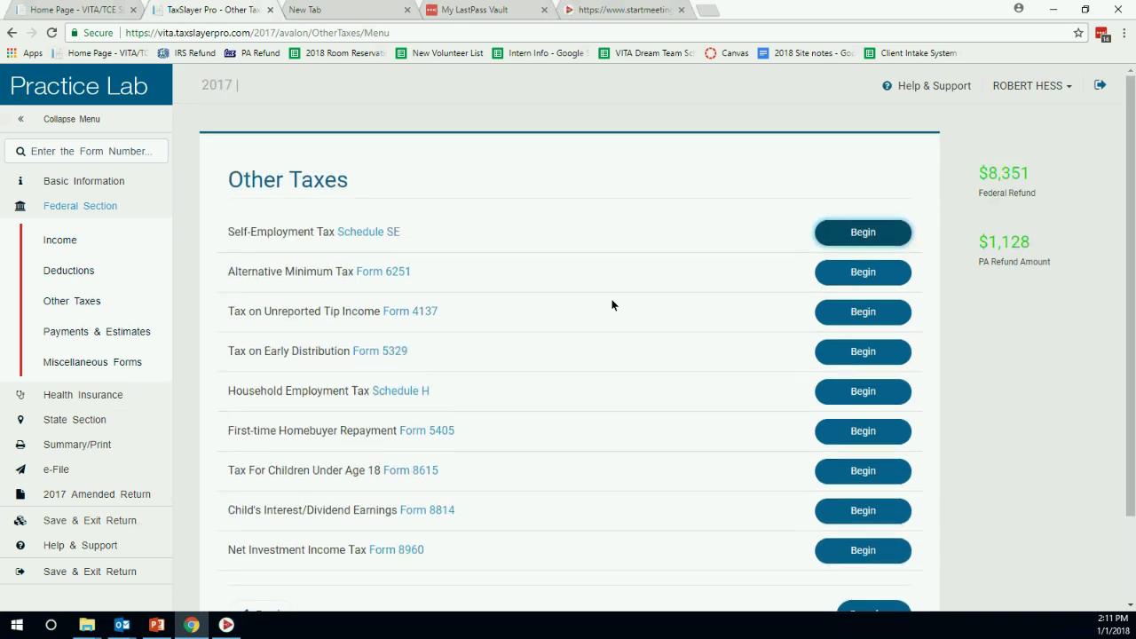